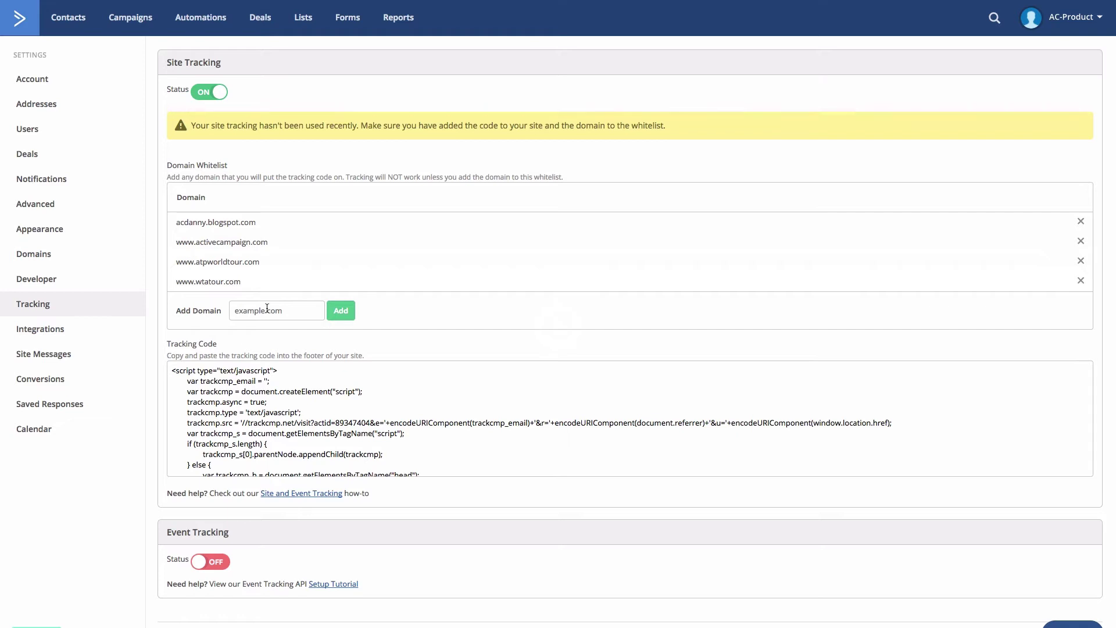
Step: Examine the site tracking code and the contact's recorded conversions, including details of the topmost Bought musical instrument entry
click(220, 389)
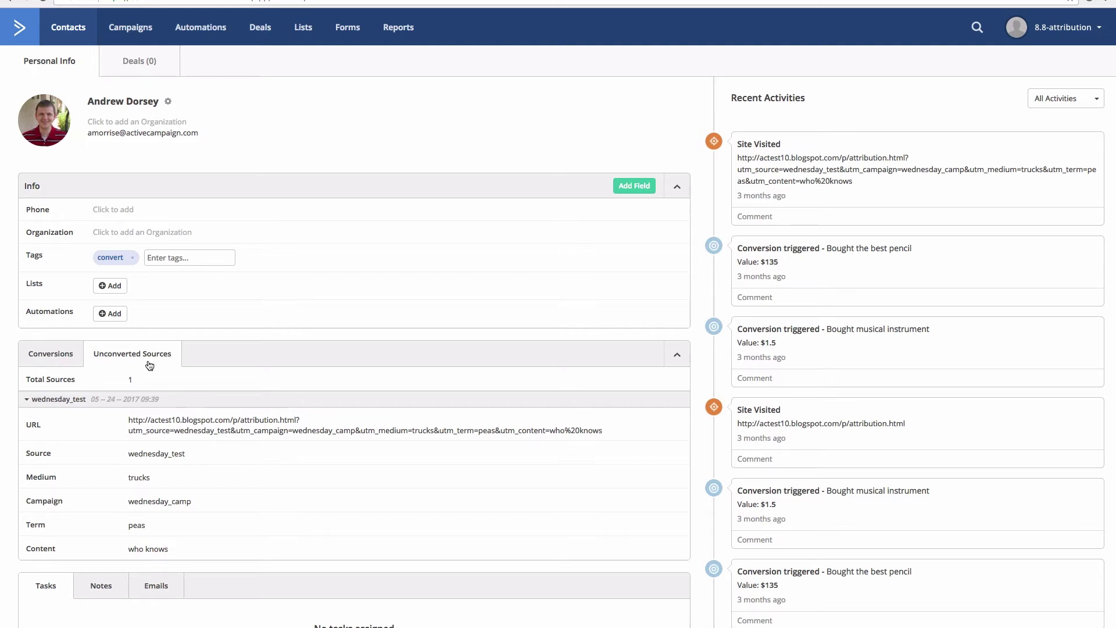
click(51, 354)
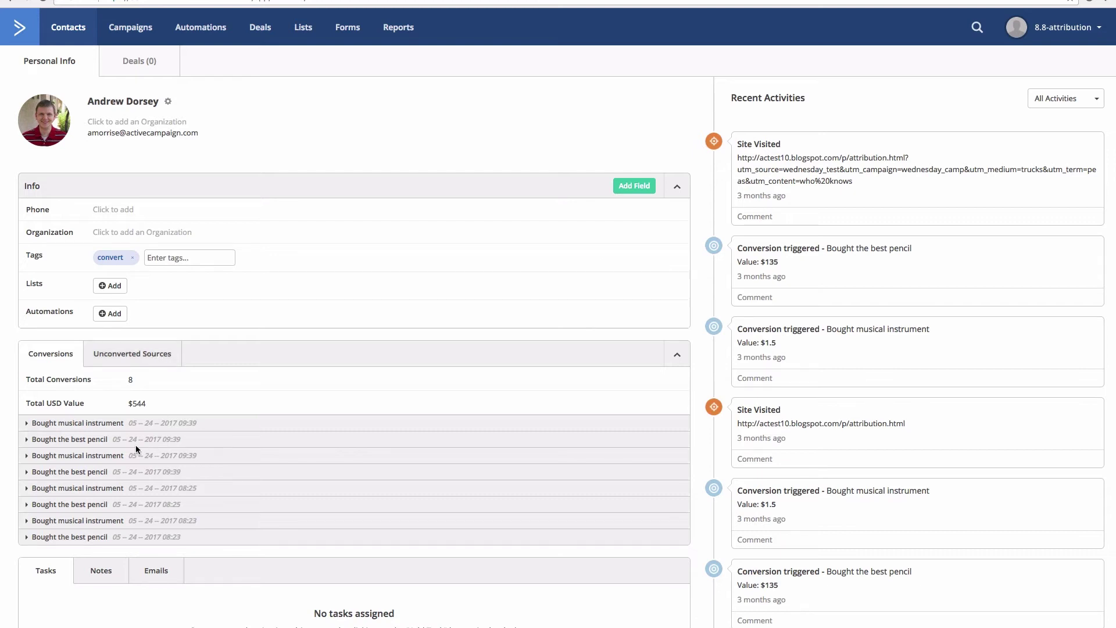
click(76, 424)
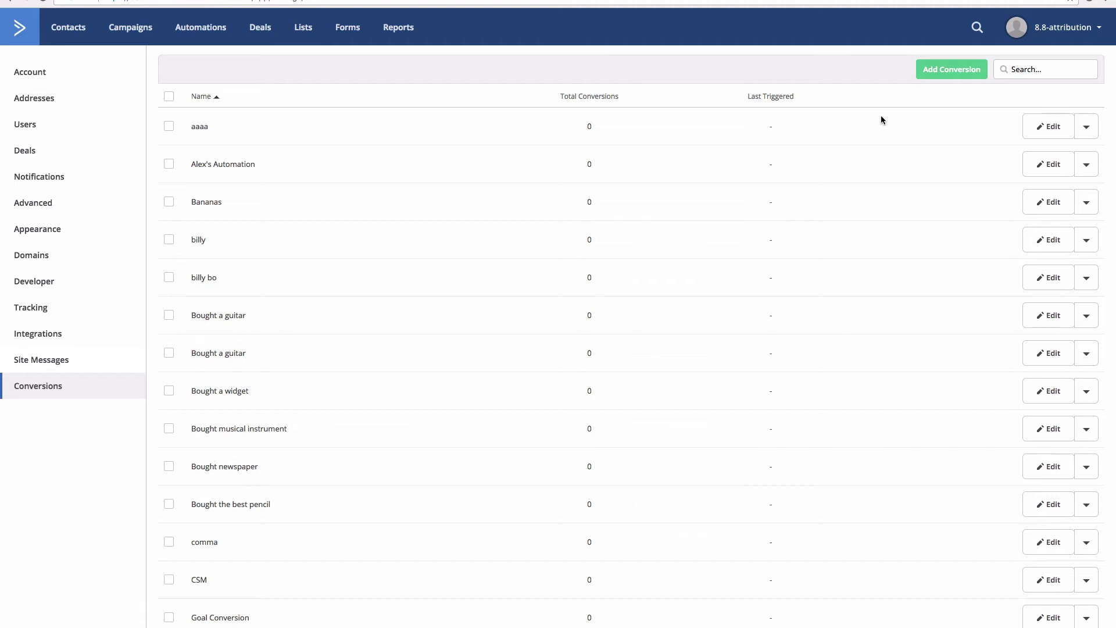
Step: Start a new conversion named "Bought a car" with a conversion value of 5000 USD
click(950, 76)
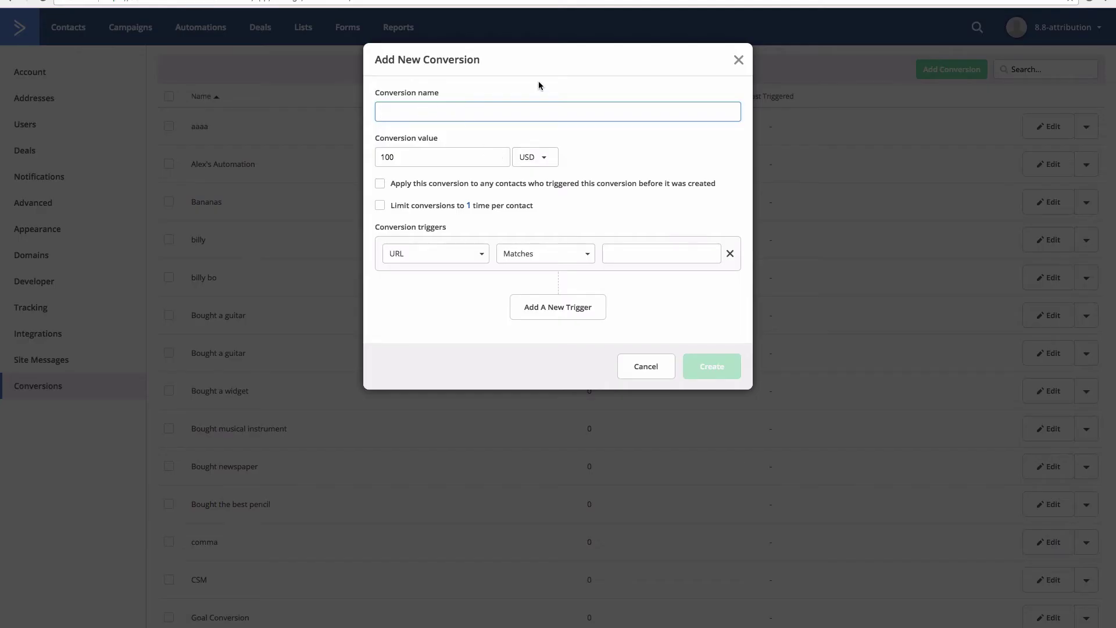
text(Bought a car)
click(398, 157)
key(BackSpace)
key(BackSpace)
text(5000)
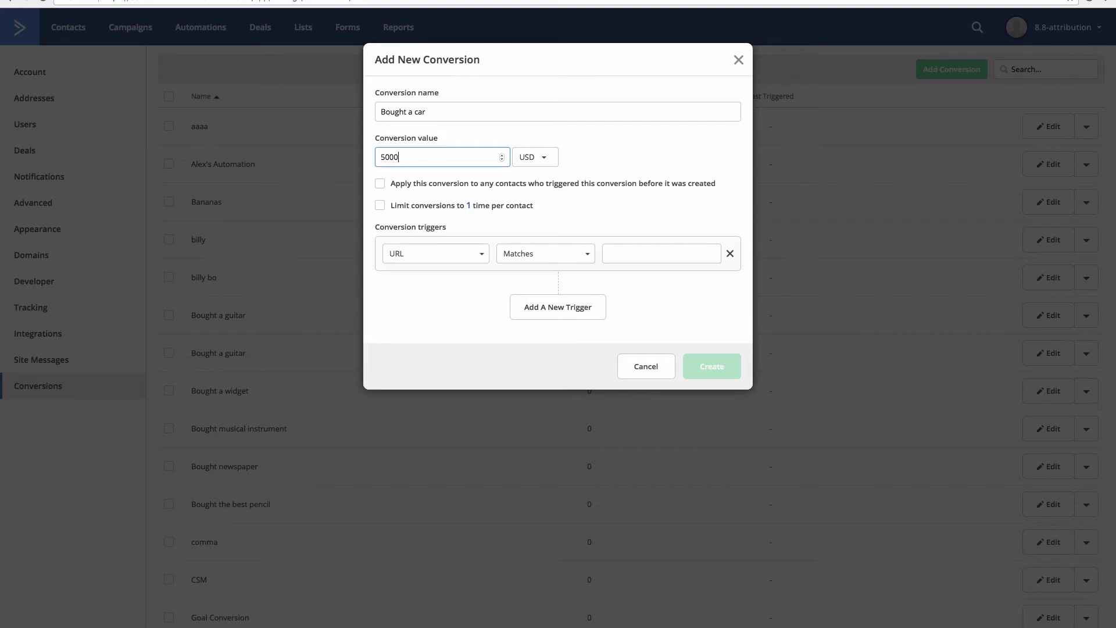
click(541, 165)
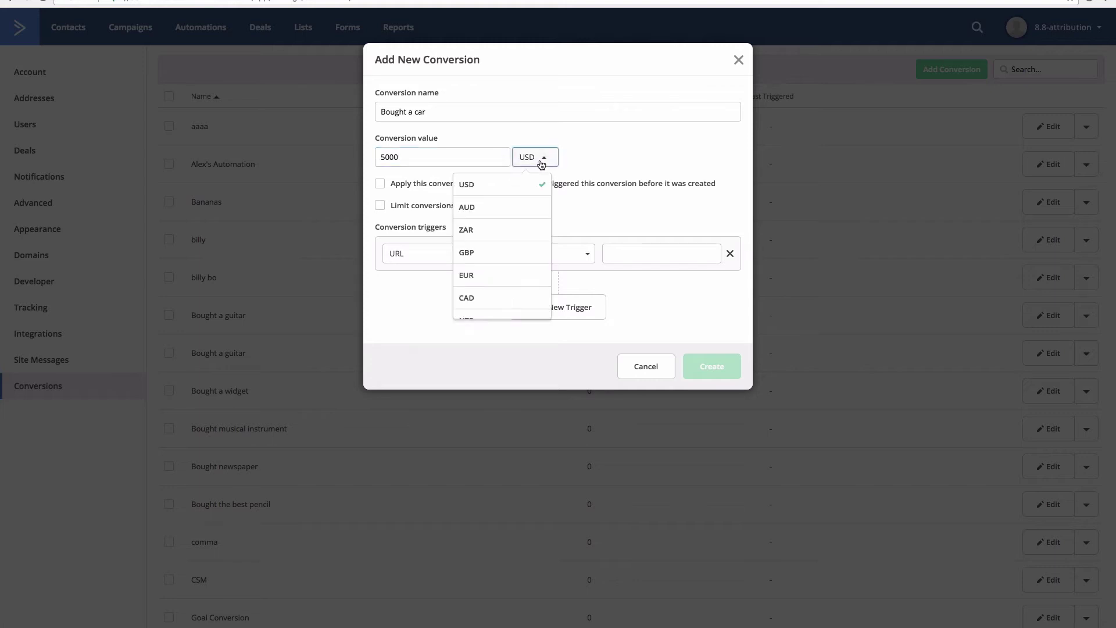
scroll(507, 223, down, 10)
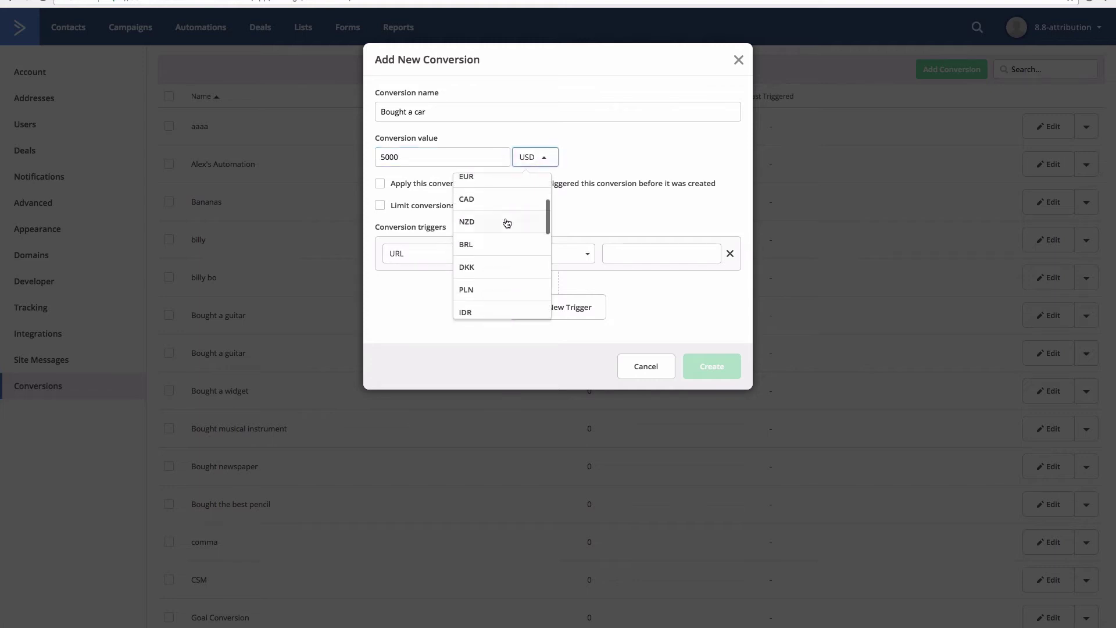
scroll(507, 222, down, 2)
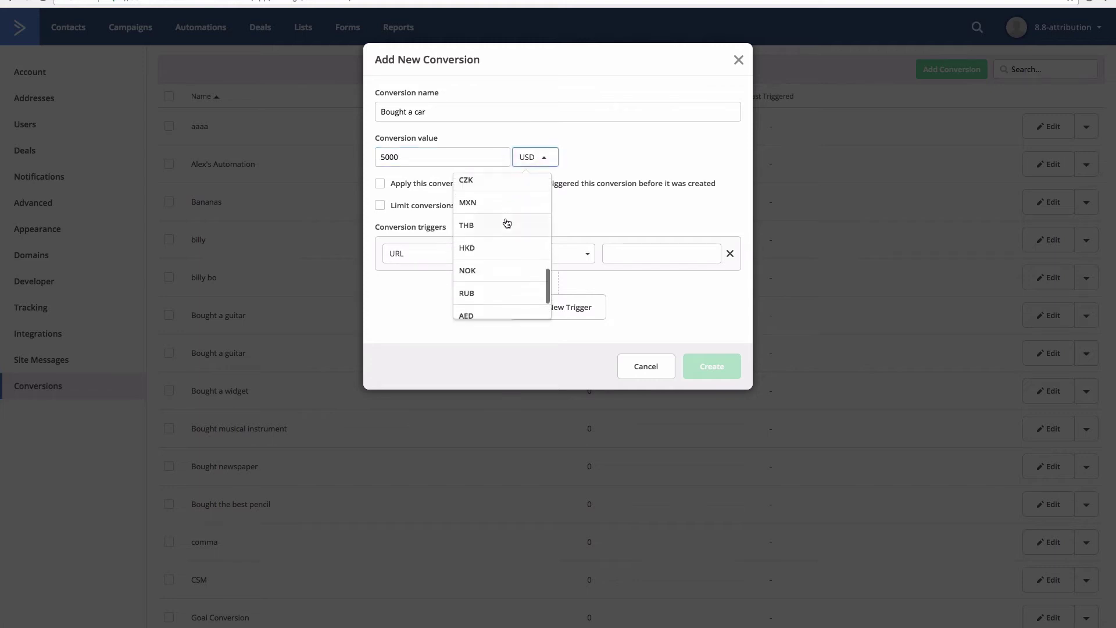
click(633, 148)
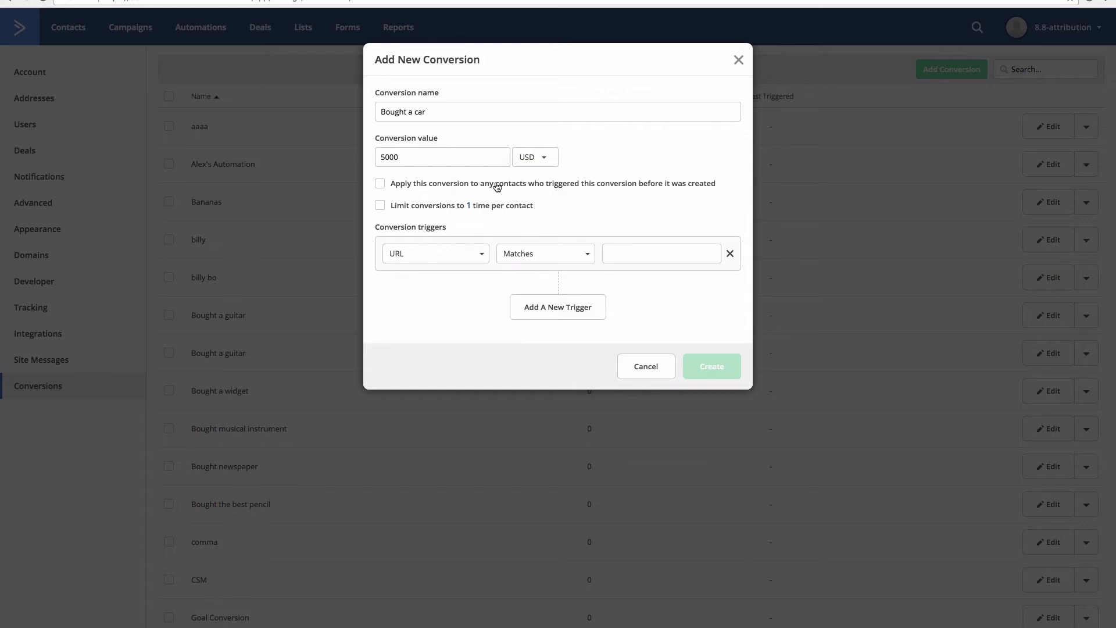
Step: Apply the conversion to contacts who triggered it before its creation, and enter 5 as the times-per-contact limit
click(380, 185)
click(380, 207)
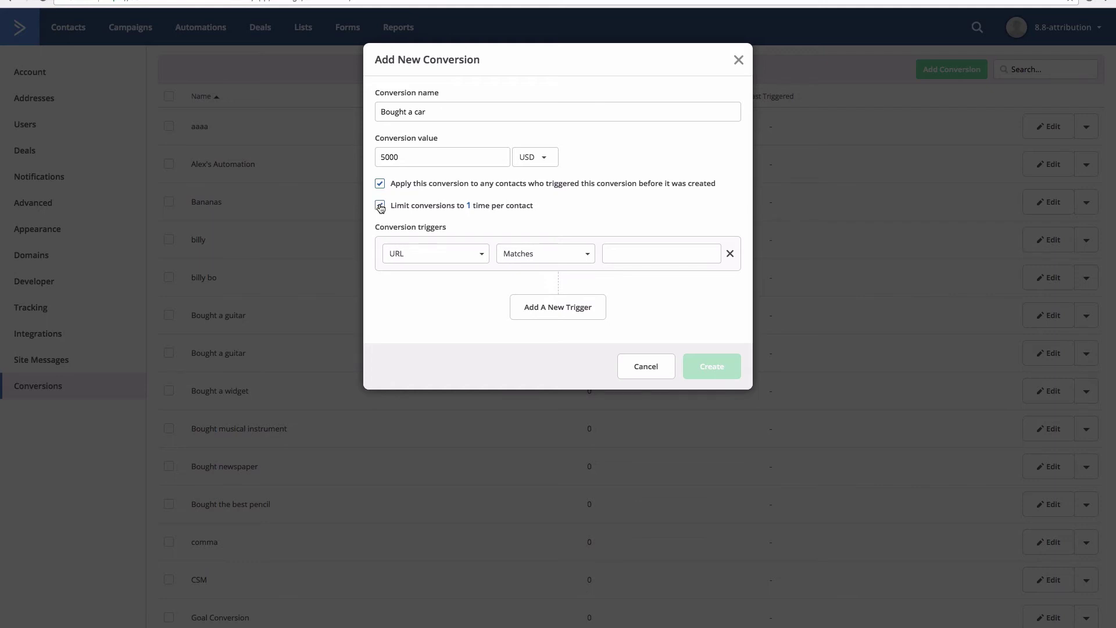
click(468, 207)
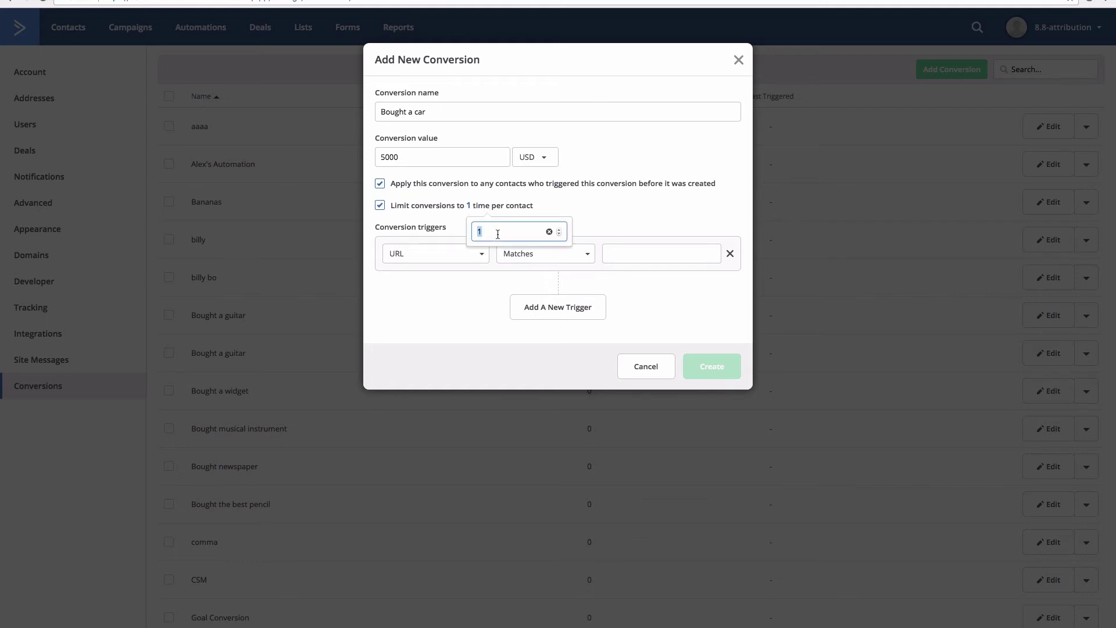
text(5)
click(574, 204)
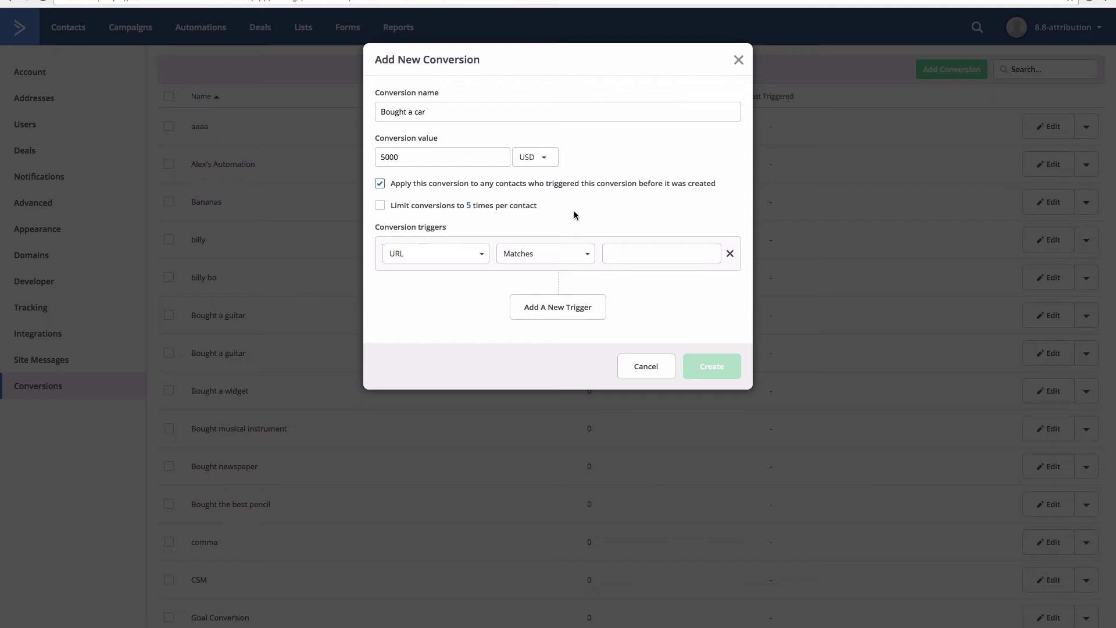
click(433, 255)
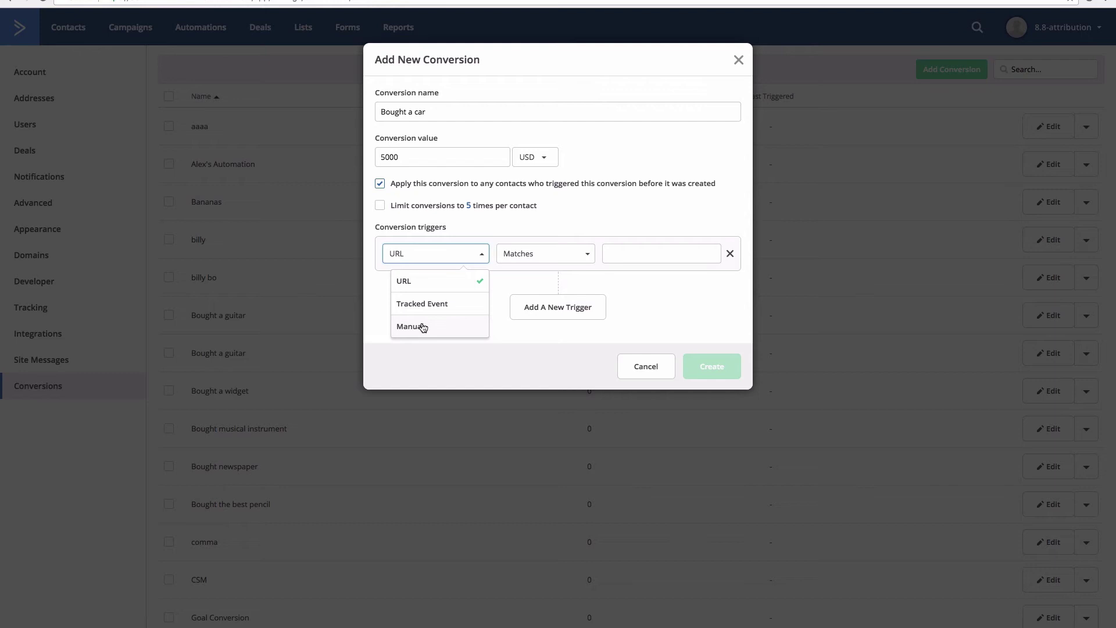
click(448, 281)
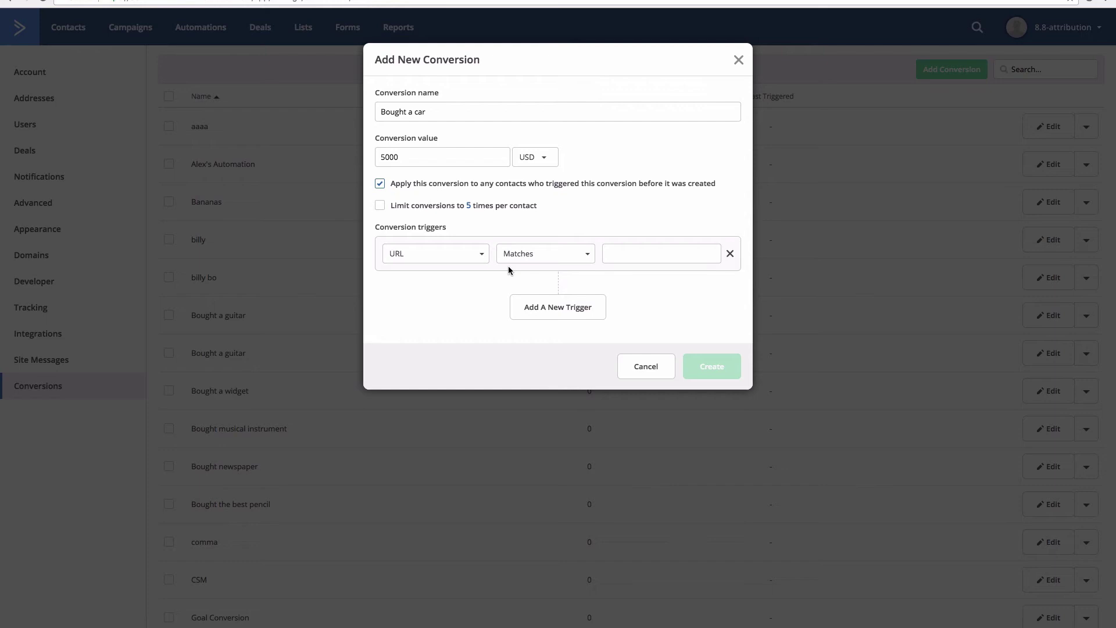
click(550, 258)
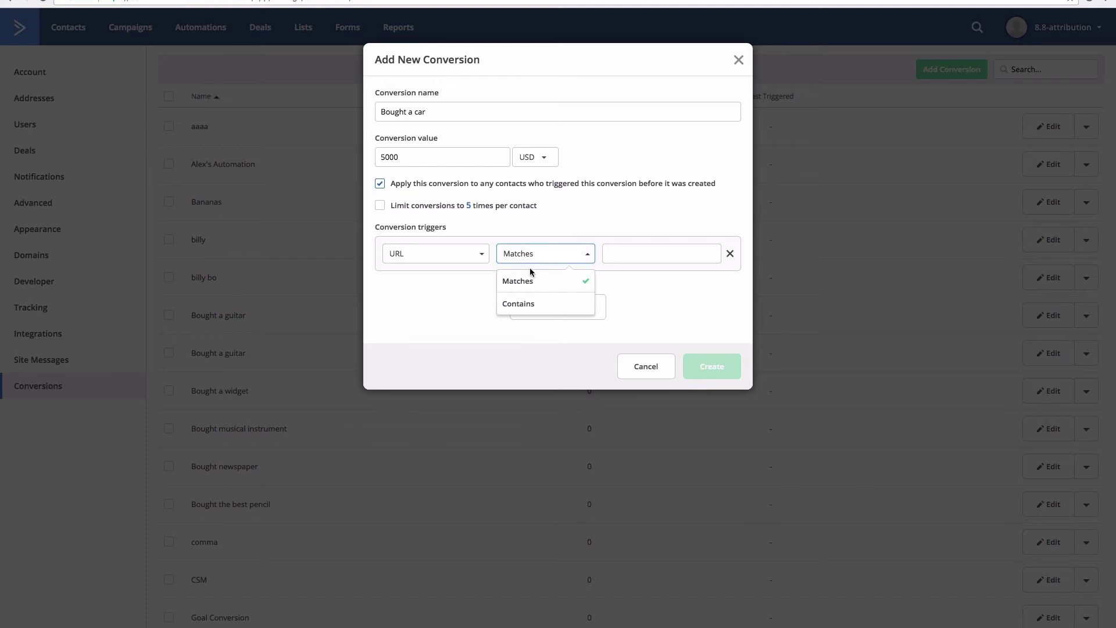
click(564, 290)
text(h)
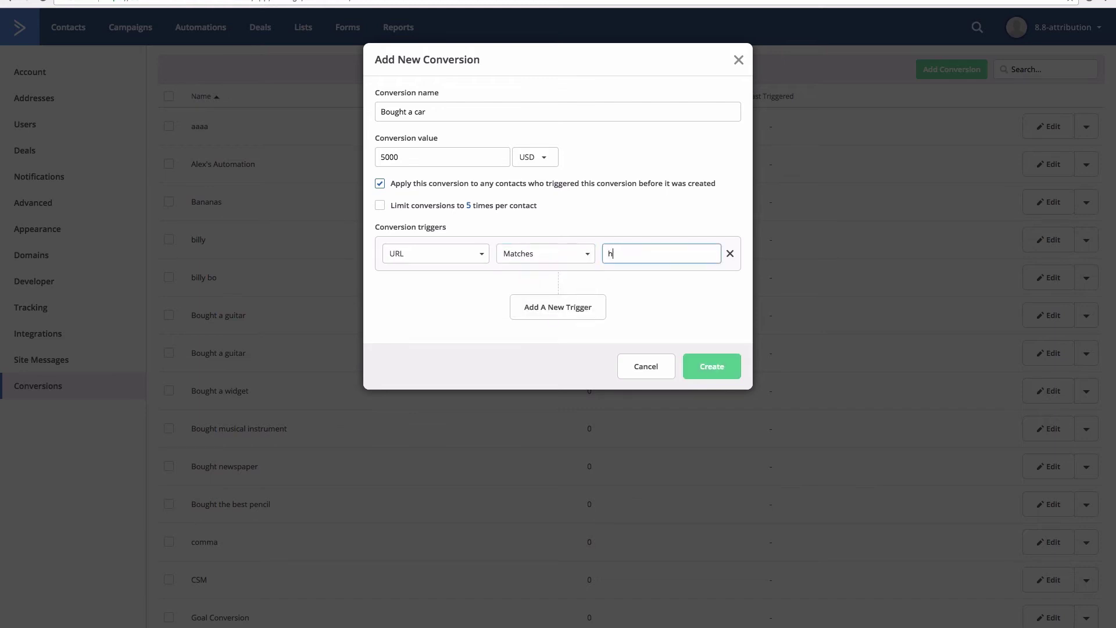
text(ttp://mywebsite.com)
Step: Change the URL trigger's rule to Contains with the text "apples"
click(552, 256)
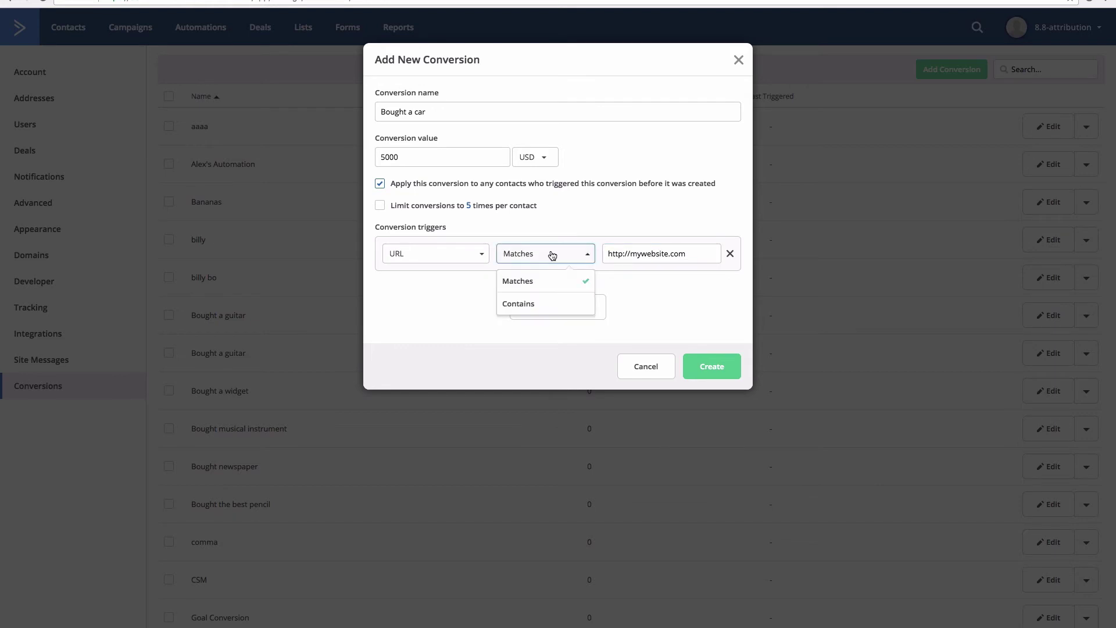
click(543, 301)
triple_click(655, 253)
text(a)
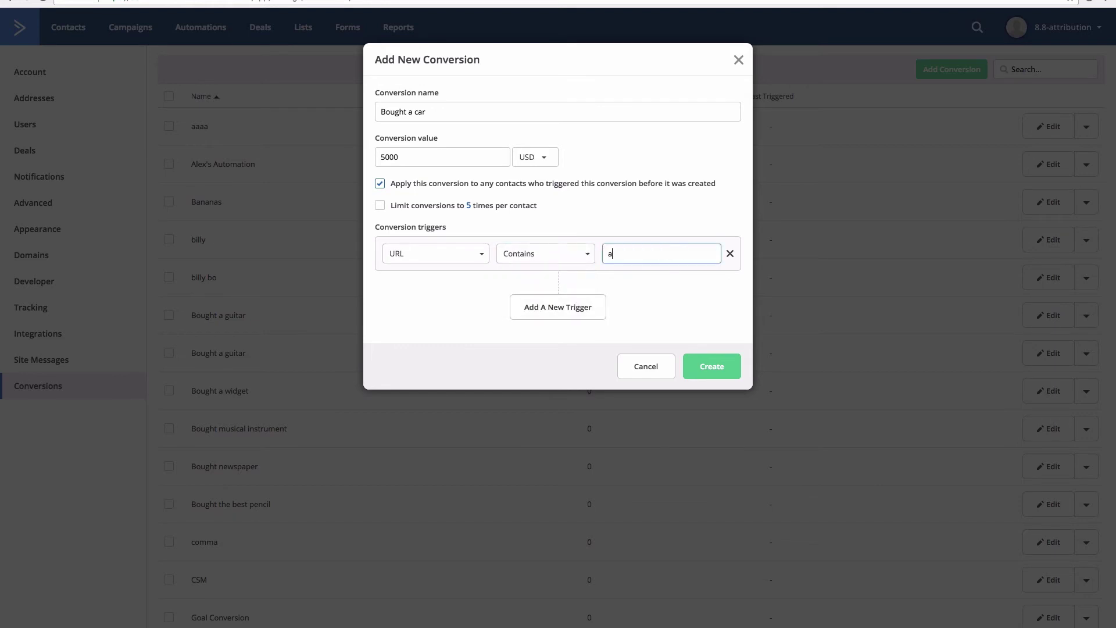
text(pples)
Step: Switch the conversion trigger to the tracked event "buy" and use the event's provided value
click(430, 255)
click(422, 304)
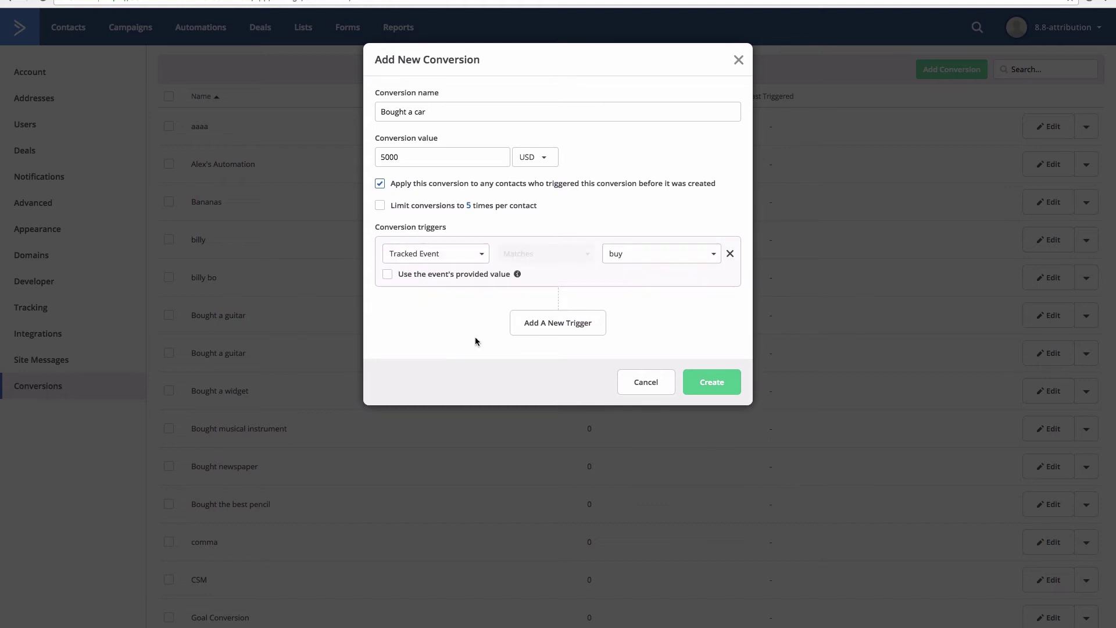
click(649, 255)
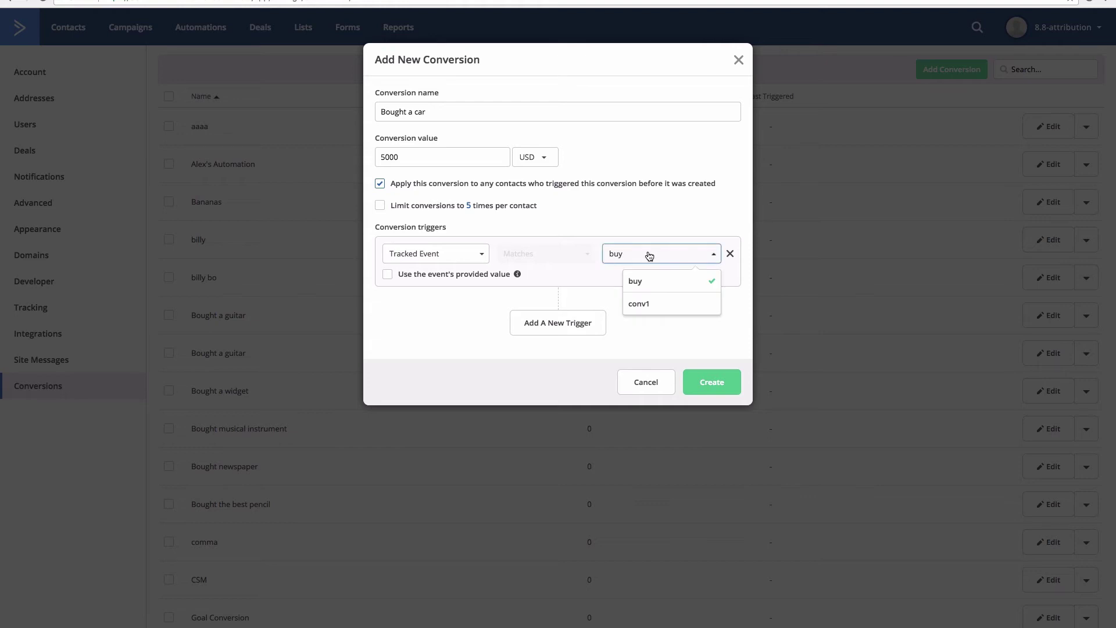
click(434, 314)
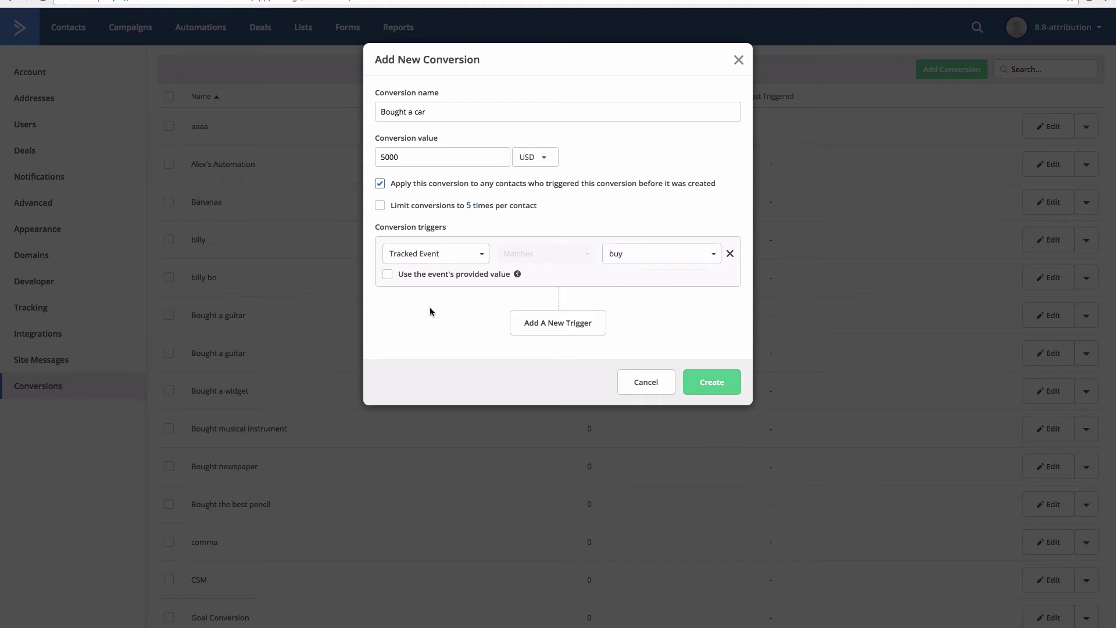
click(386, 275)
mouse_move(517, 275)
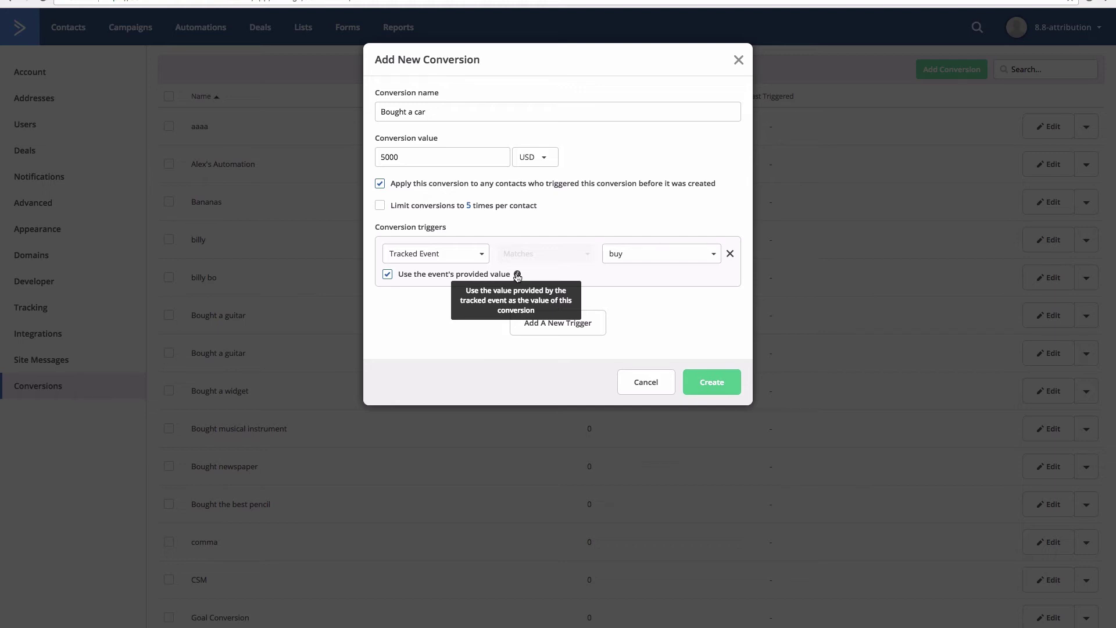
Step: Switch the trigger to Manual with its value supplied via Javascript, and finish creating the conversion
click(423, 253)
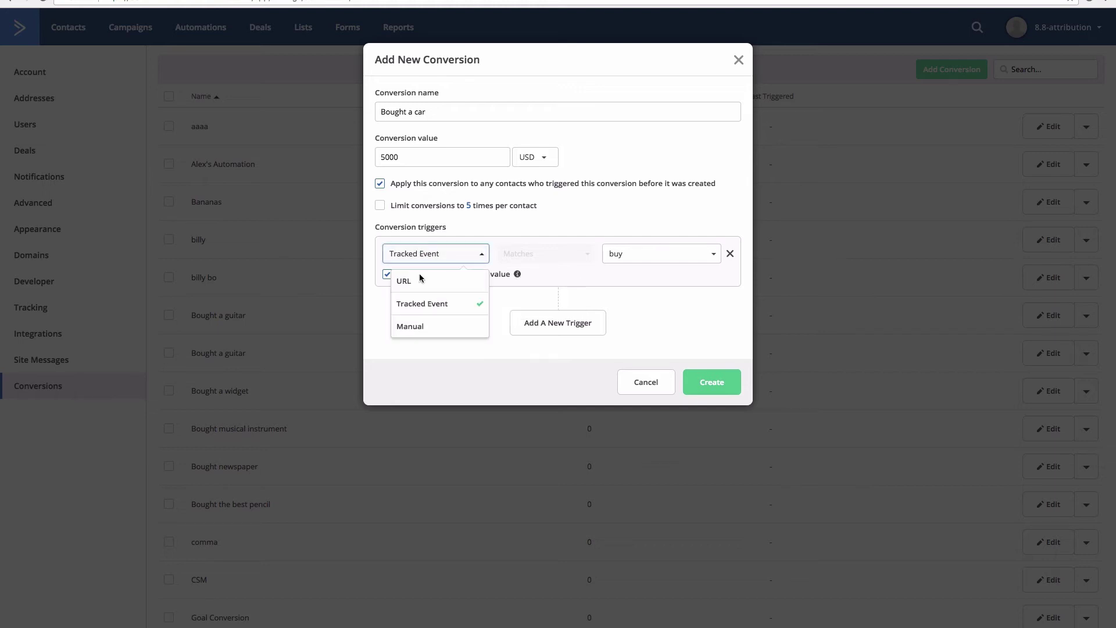
click(413, 324)
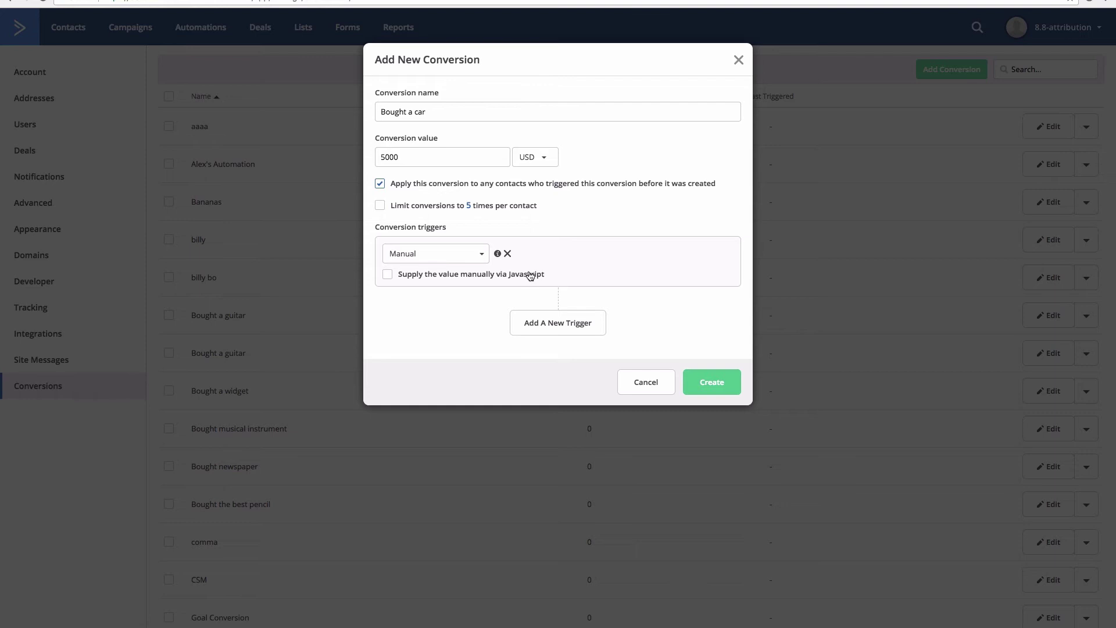
click(386, 275)
click(711, 383)
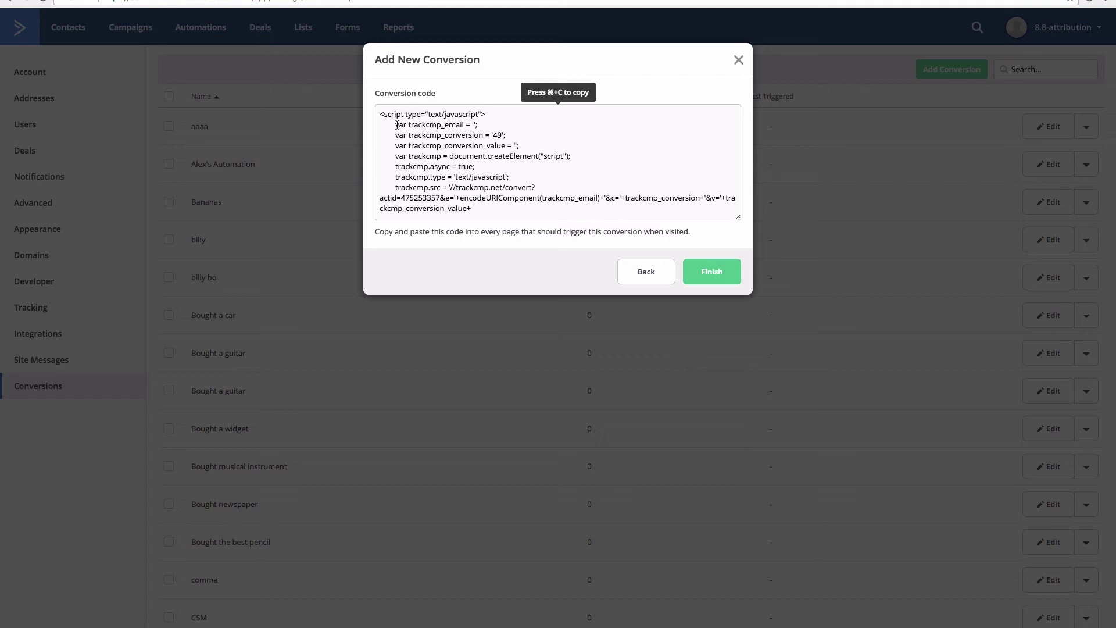
click(702, 269)
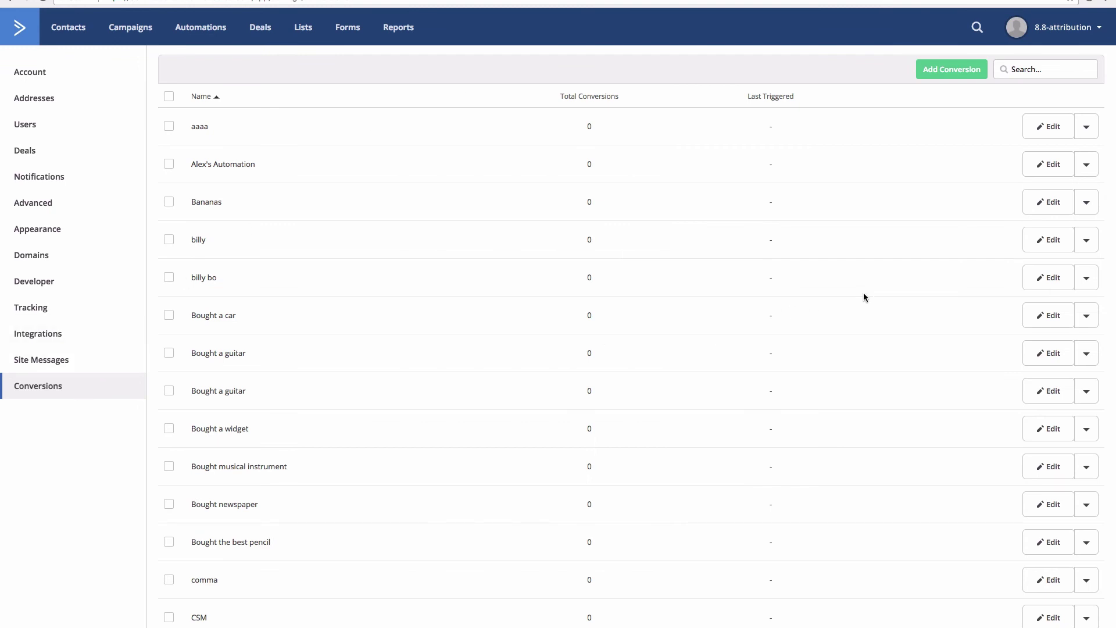
Step: Edit the Bought a car conversion, adding a URL trigger applied to contacts who triggered it earlier, and view the conversion code
click(1036, 314)
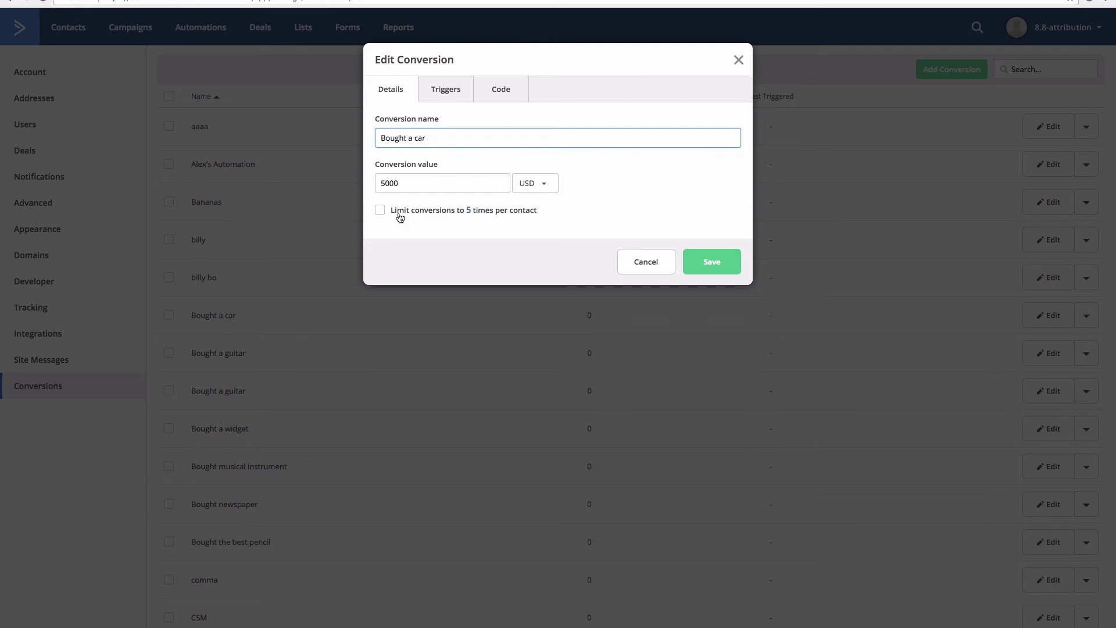
click(442, 93)
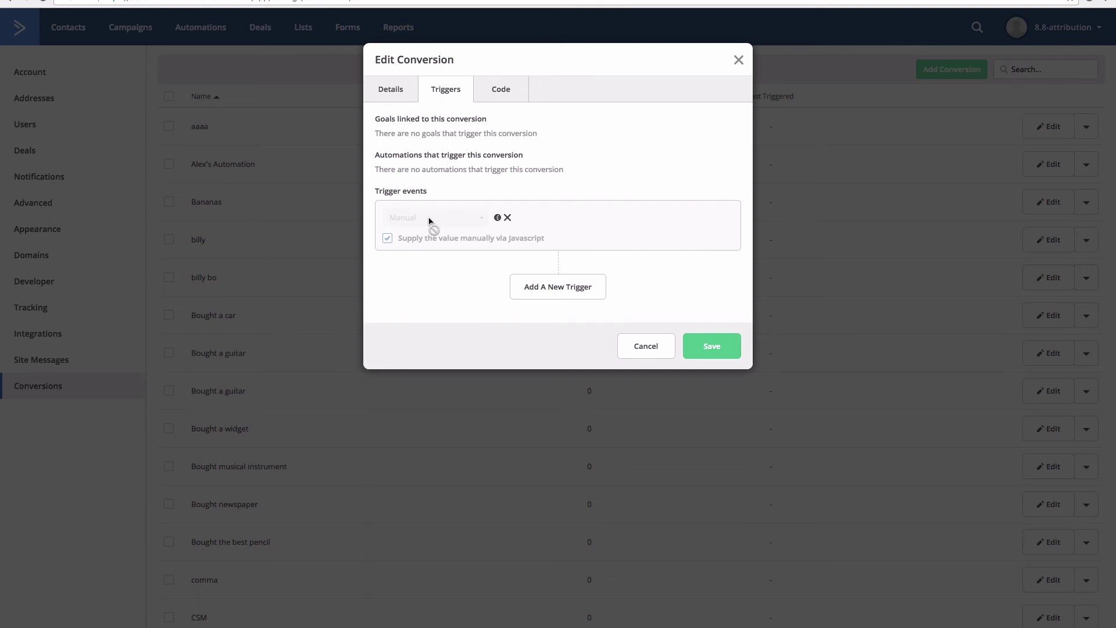
click(558, 288)
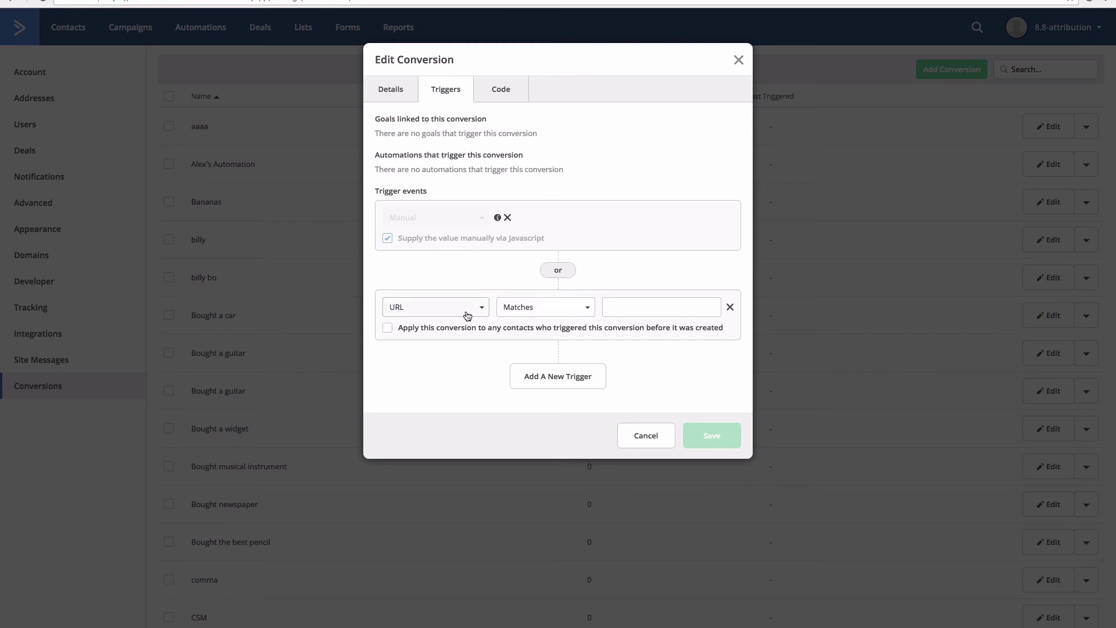
click(388, 328)
click(492, 90)
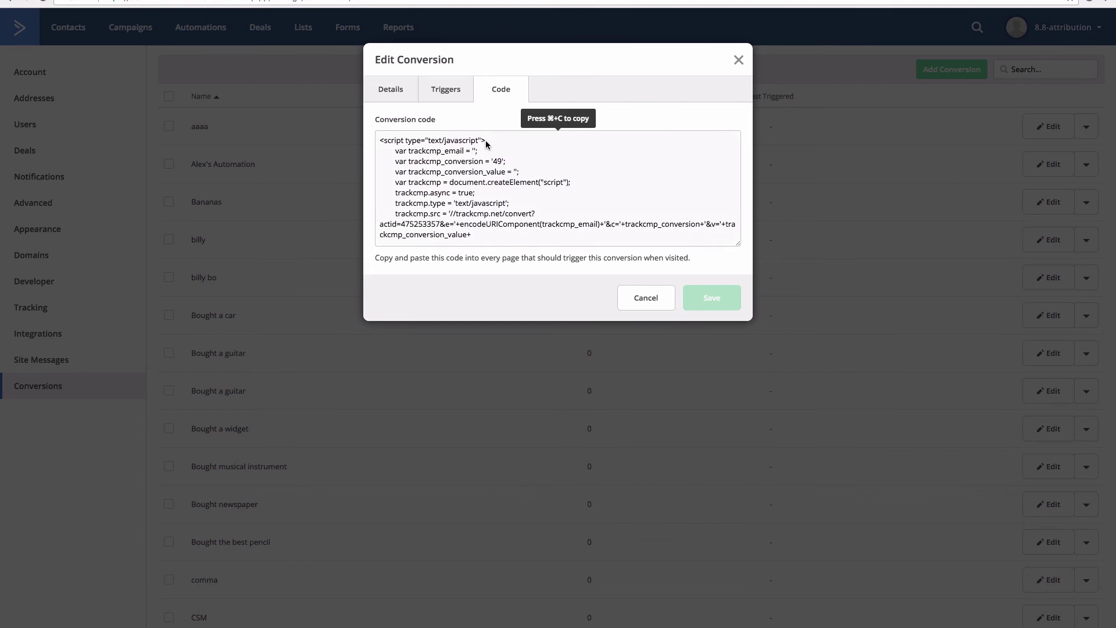
click(459, 172)
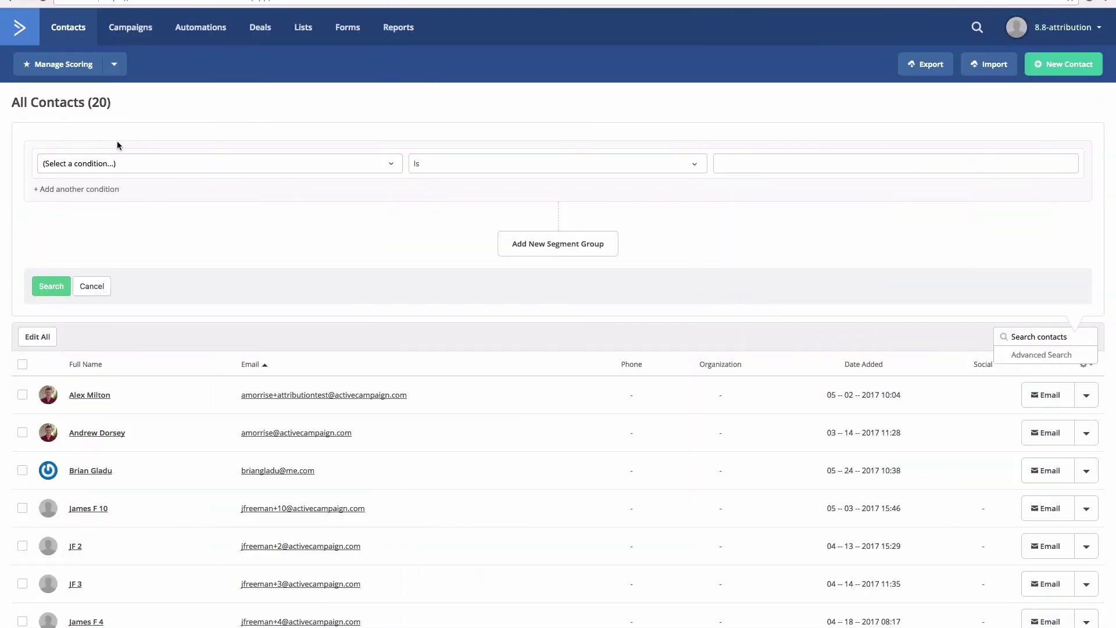
Step: Examine the Attribution and Conversions conditions available in the advanced contact search
click(117, 163)
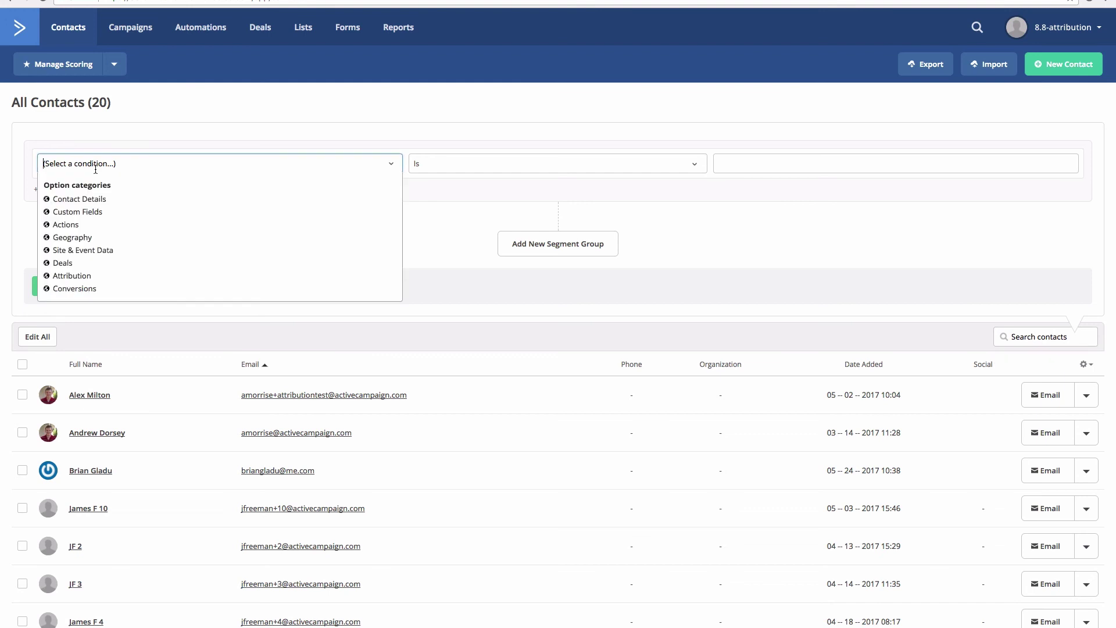
click(72, 276)
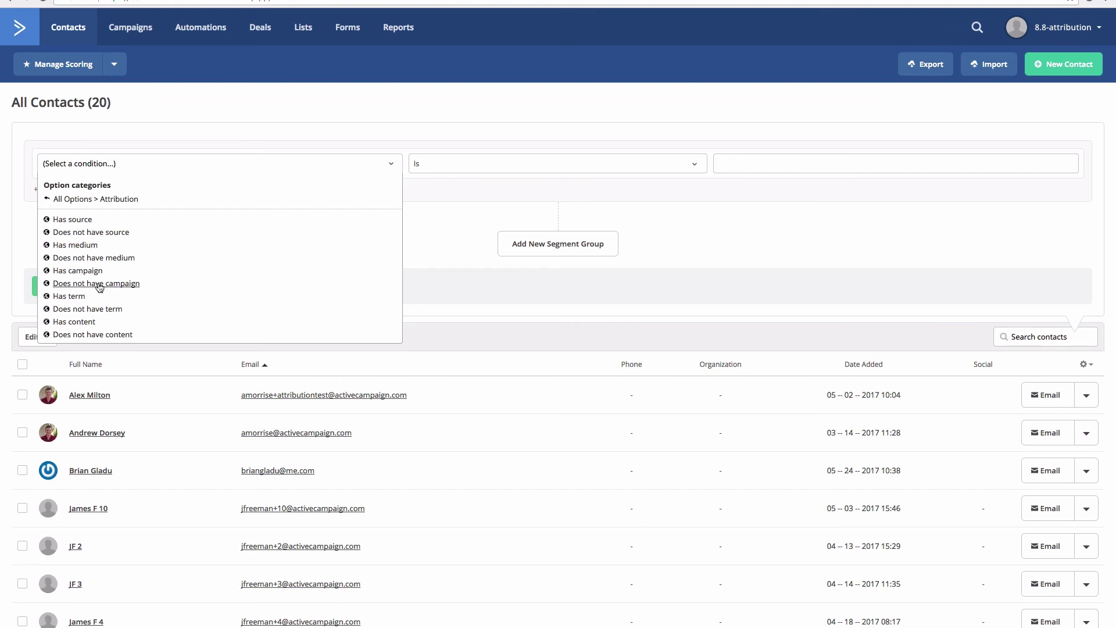
click(74, 200)
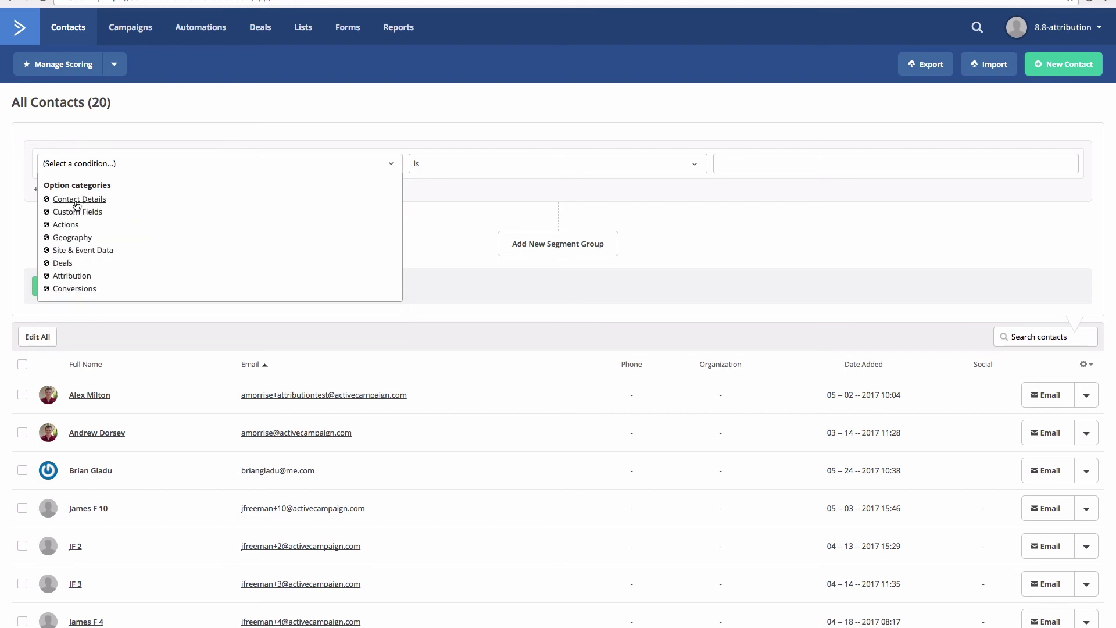
click(73, 290)
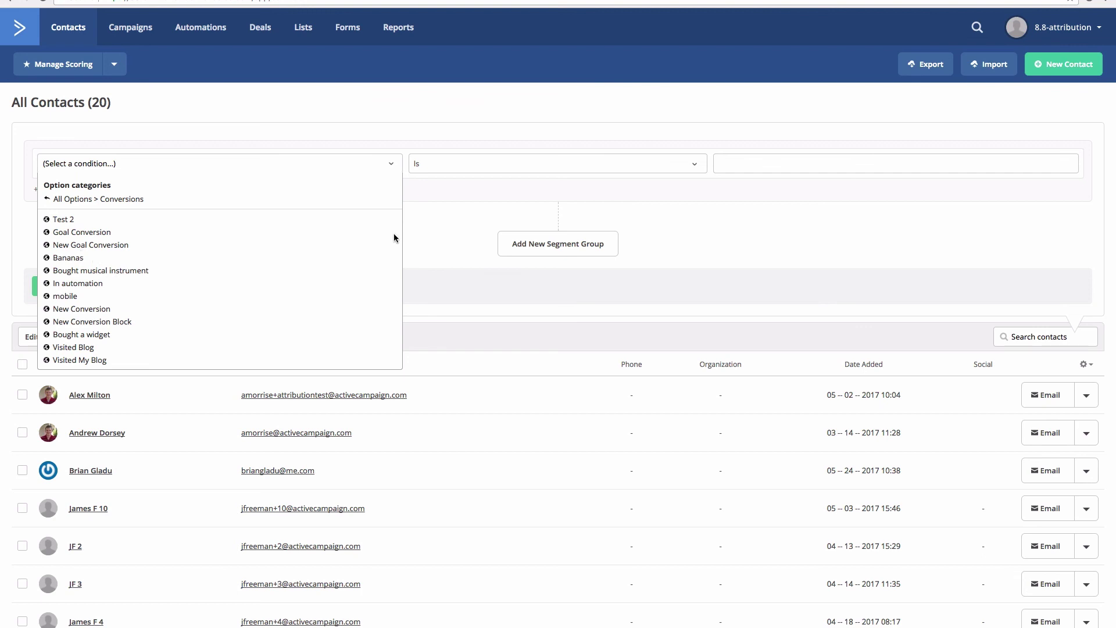
Step: Set the contact search condition to the conversion New Conversion having occurred
click(457, 171)
click(299, 162)
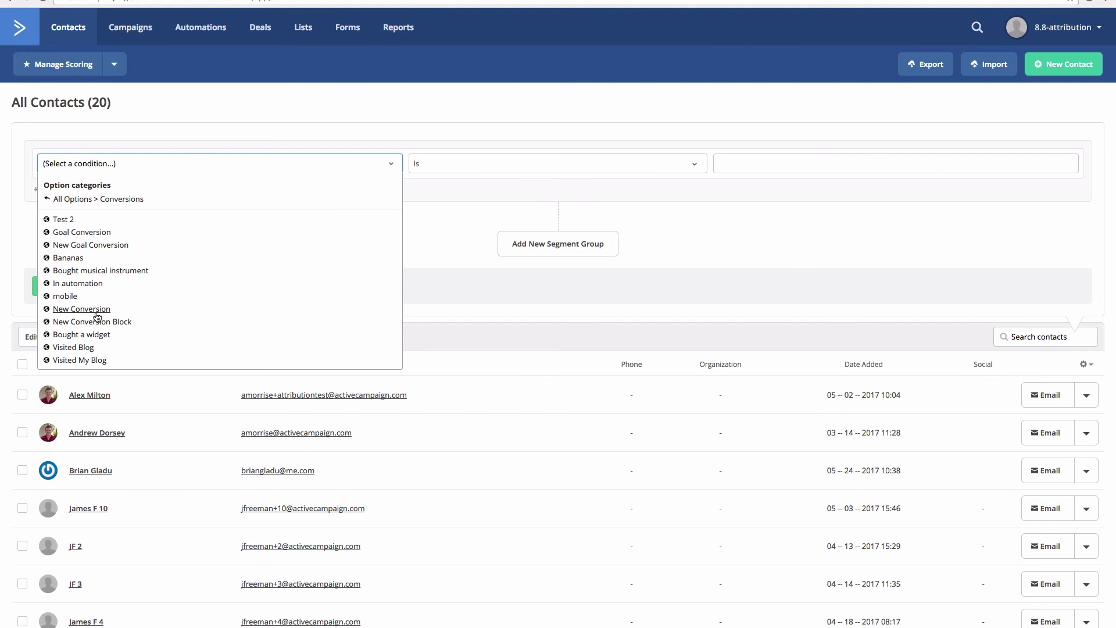
click(96, 310)
click(610, 168)
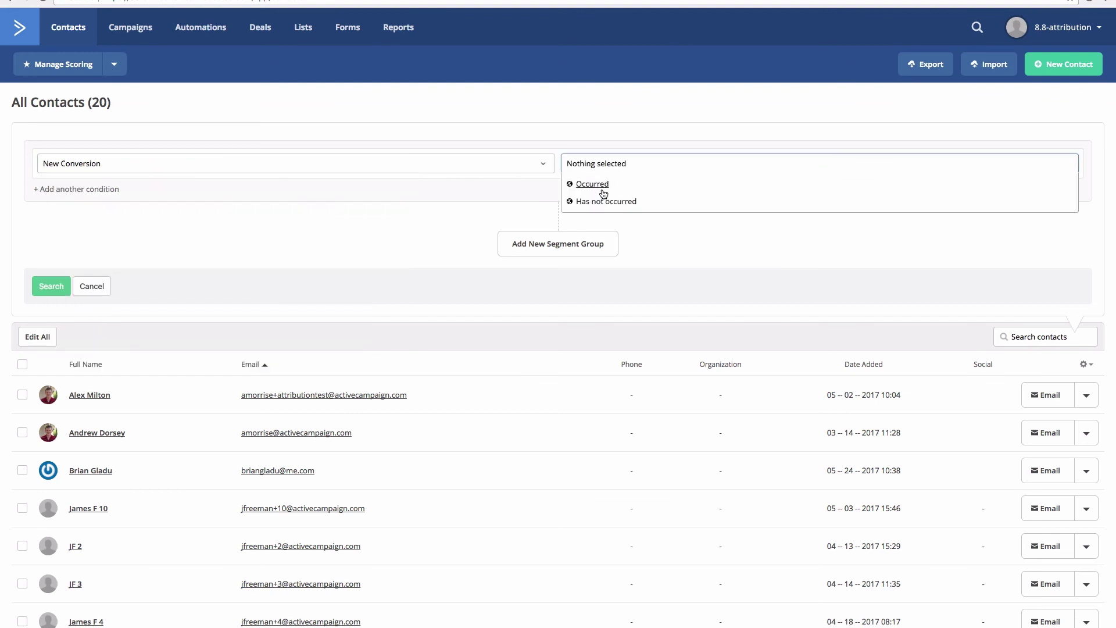
click(593, 185)
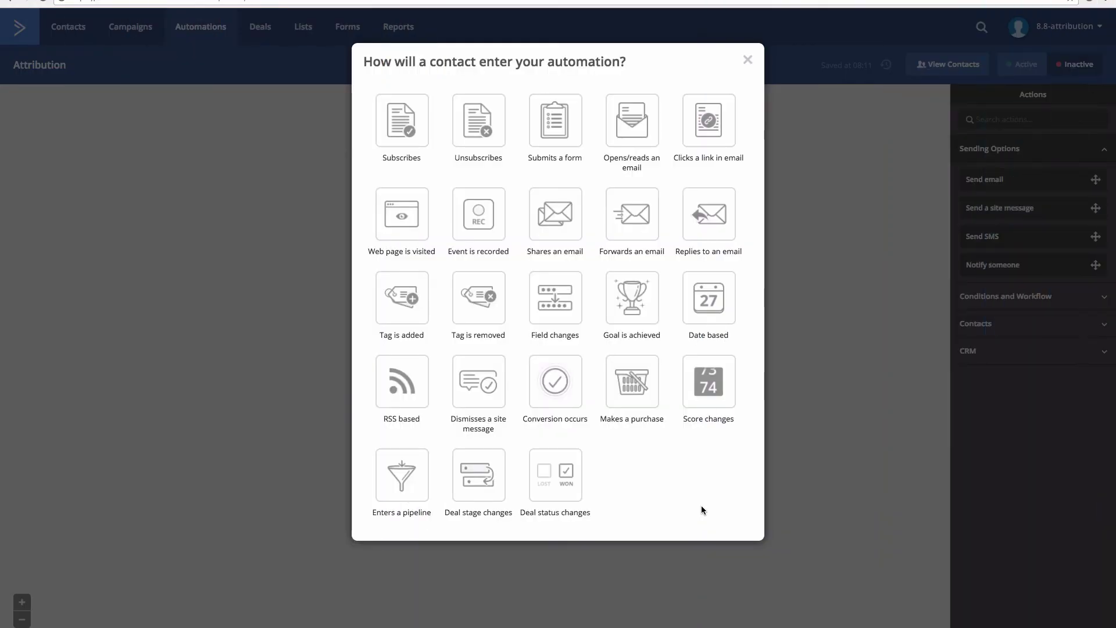
Step: Add a start trigger to the Attribution automation for when the Bought a guitar conversion occurs, running once
click(562, 392)
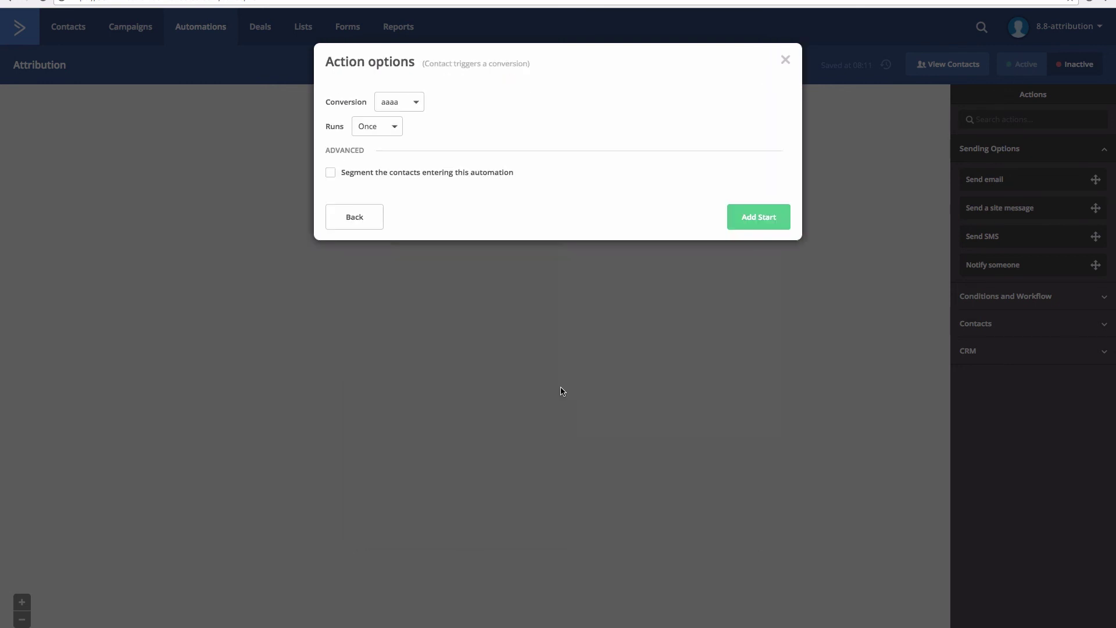
click(397, 103)
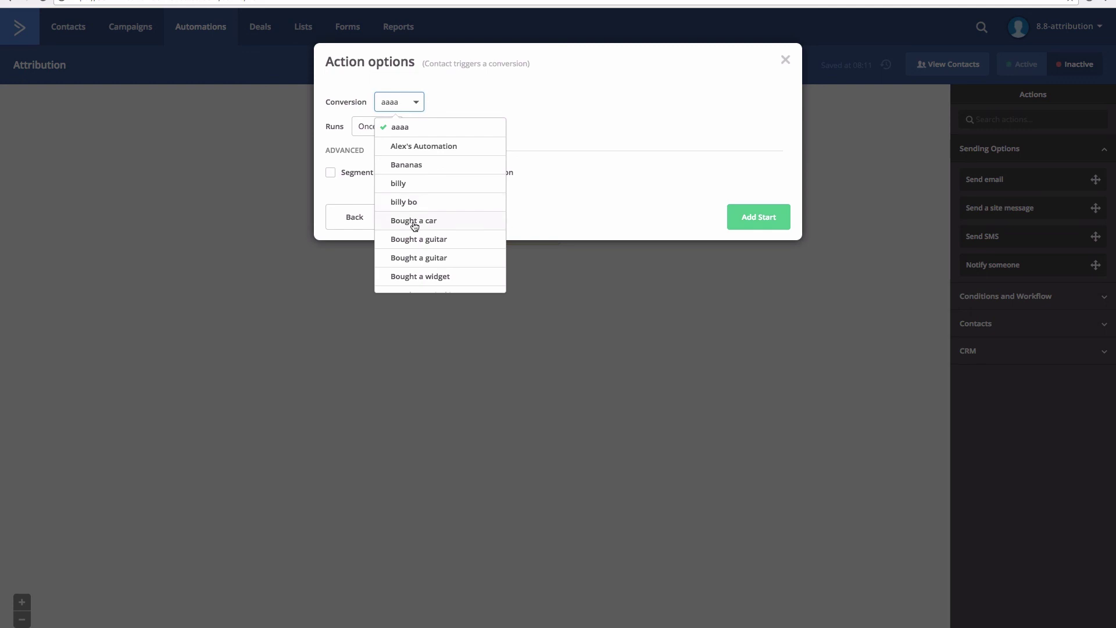
click(416, 240)
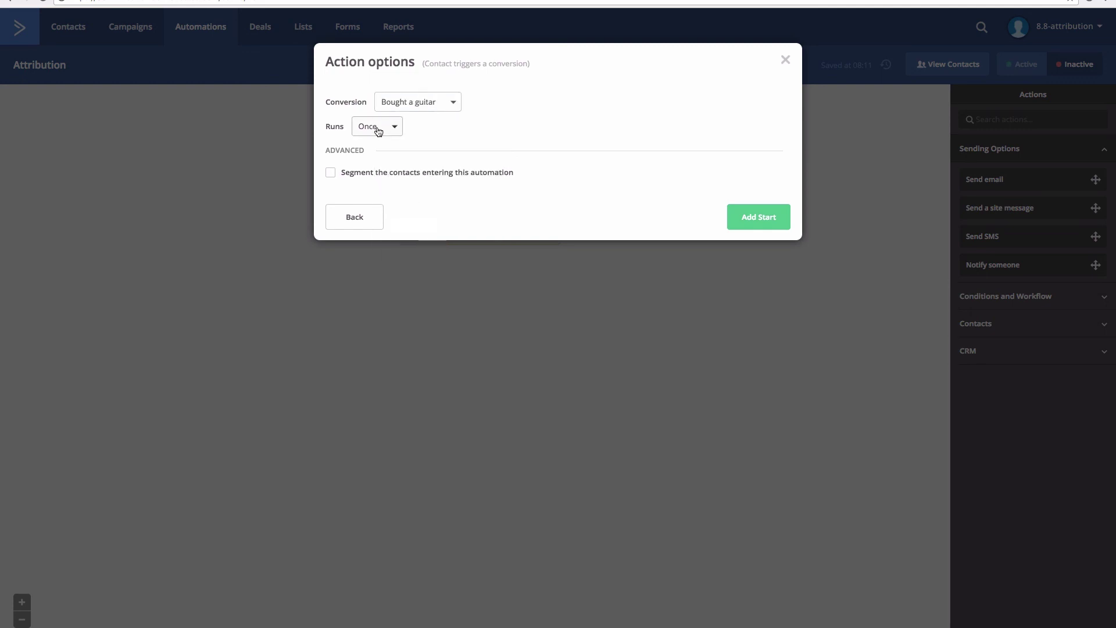
click(378, 129)
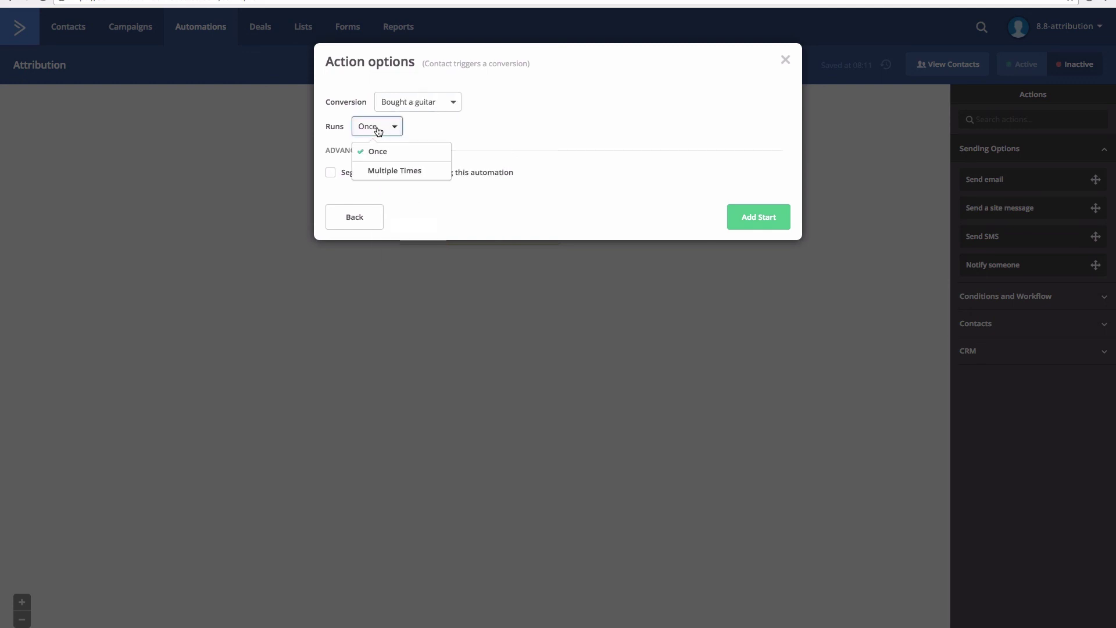
click(471, 125)
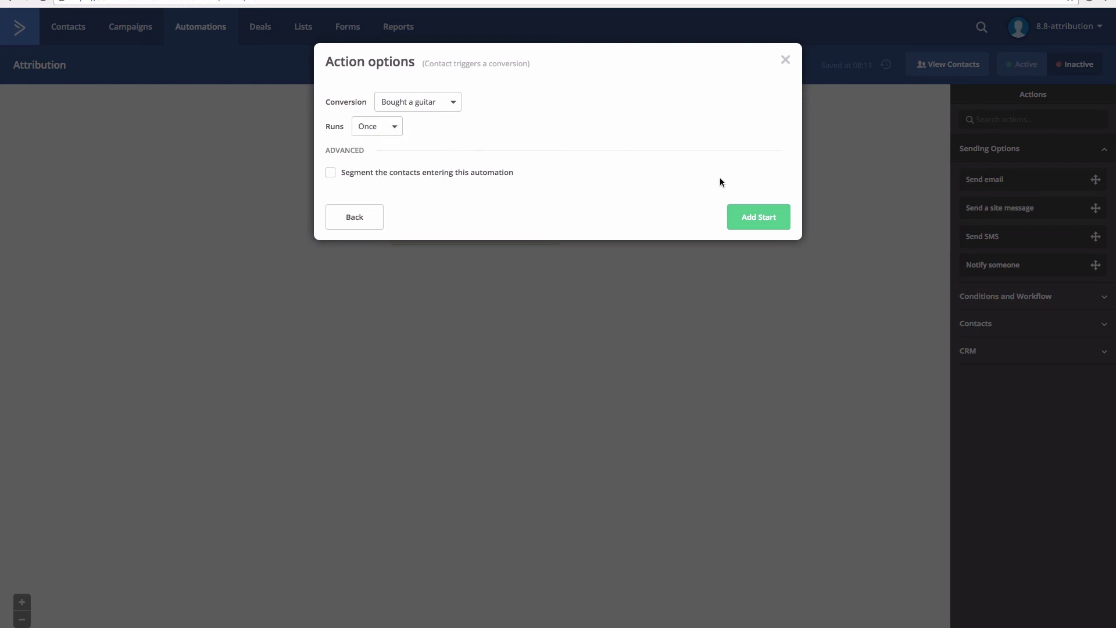
click(756, 217)
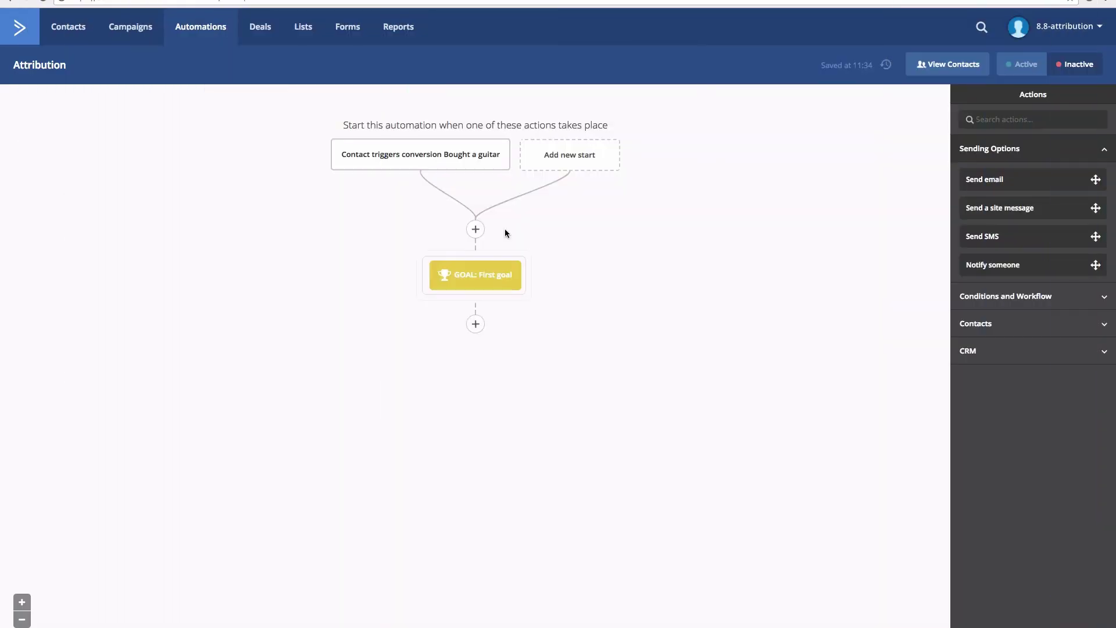
Step: Insert a conversion-triggering action directly before First goal and choose Bought a guitar as its conversion
click(475, 229)
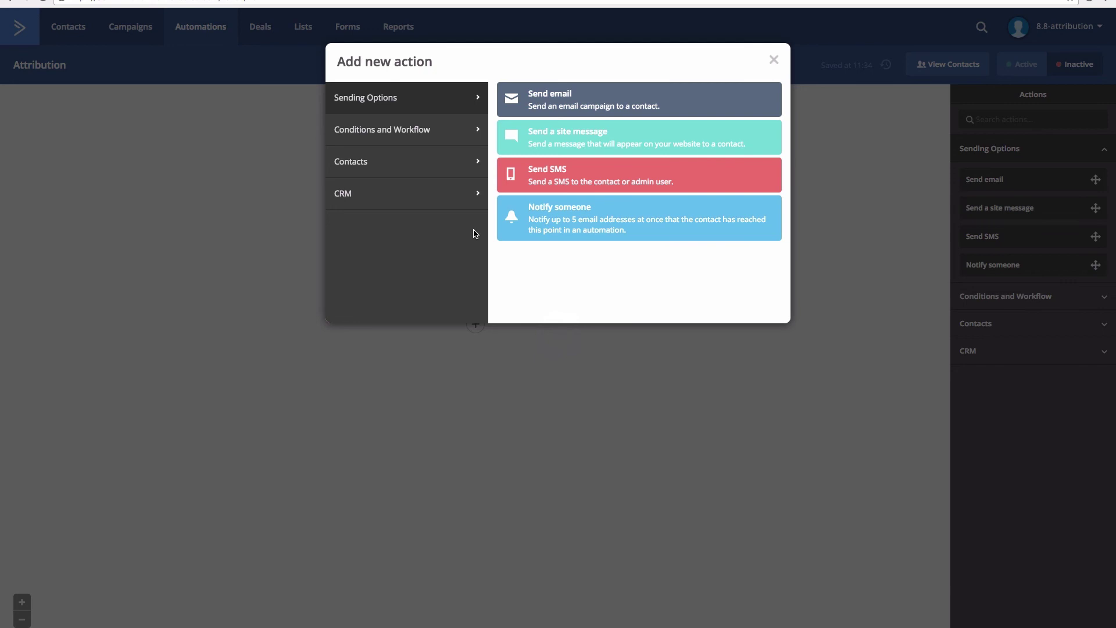
click(392, 161)
click(529, 170)
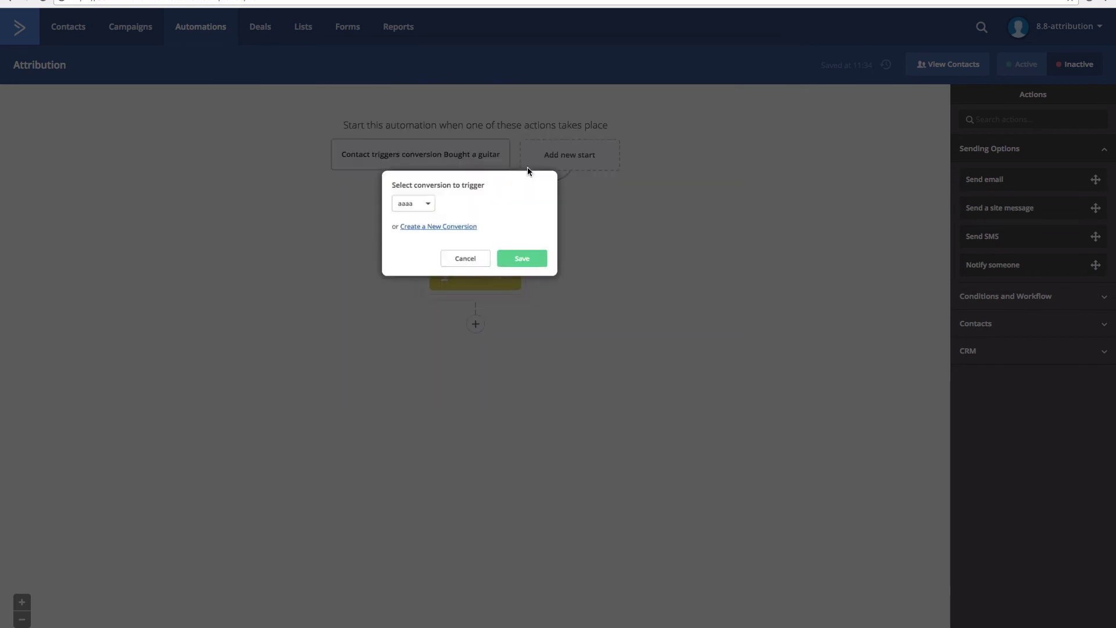
click(404, 199)
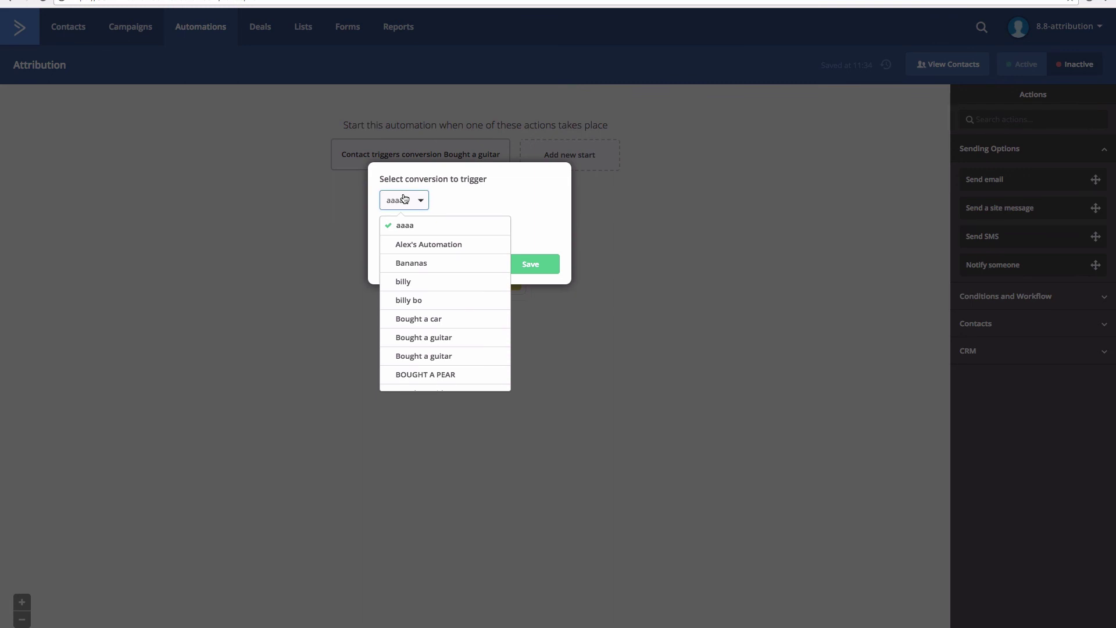
click(428, 338)
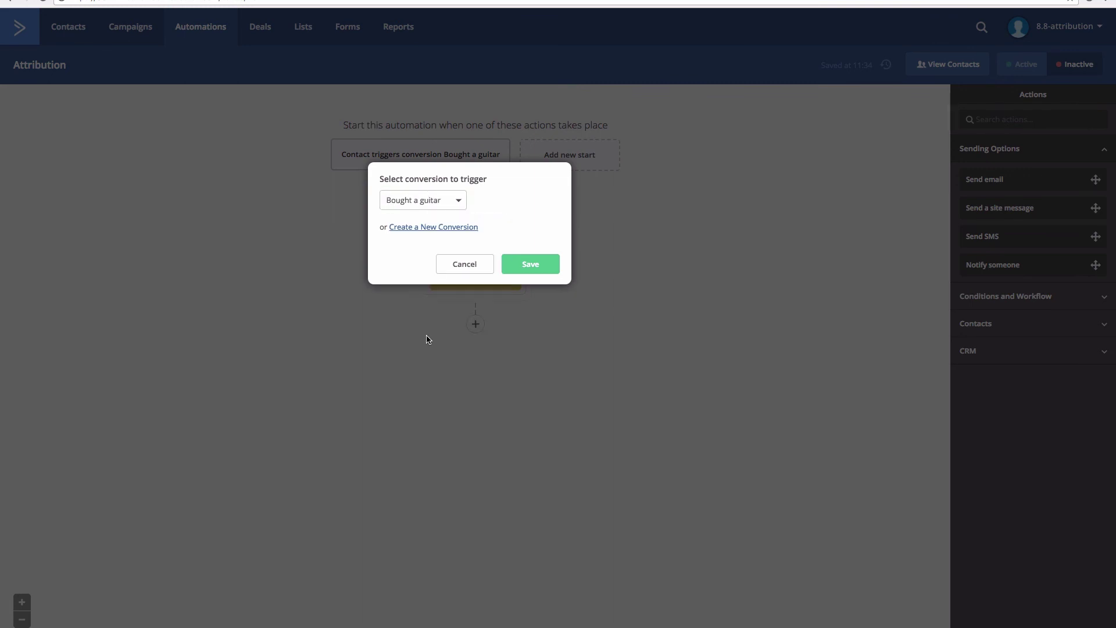
Step: Replace the action's conversion with a new one named "Bought fruit" worth 6 USD
click(424, 227)
text(Bought fruit)
click(404, 239)
text(6)
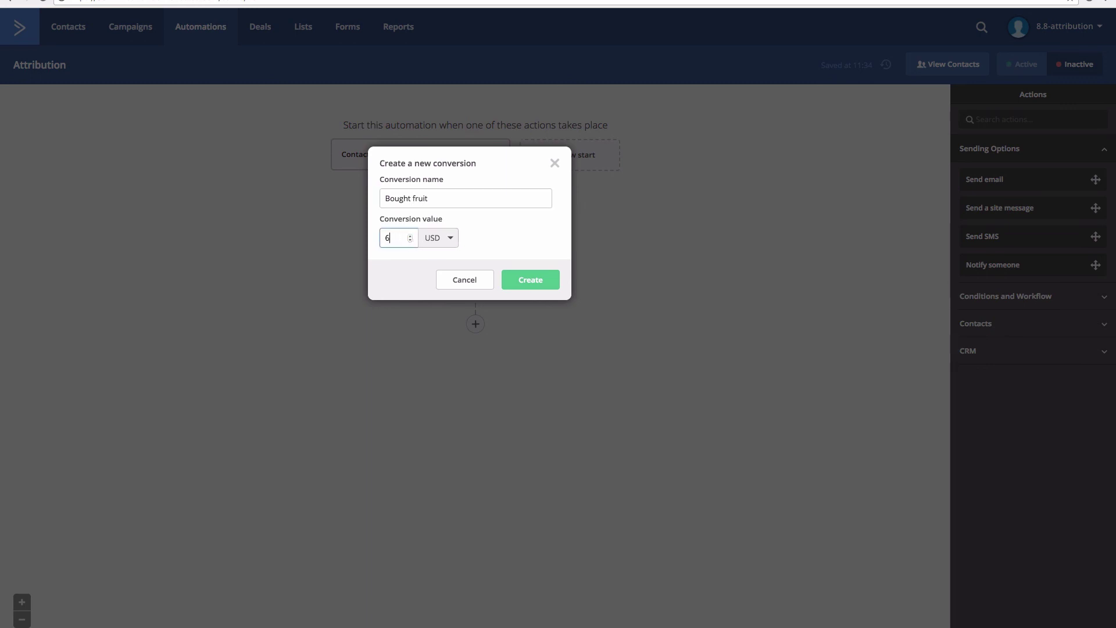
click(517, 277)
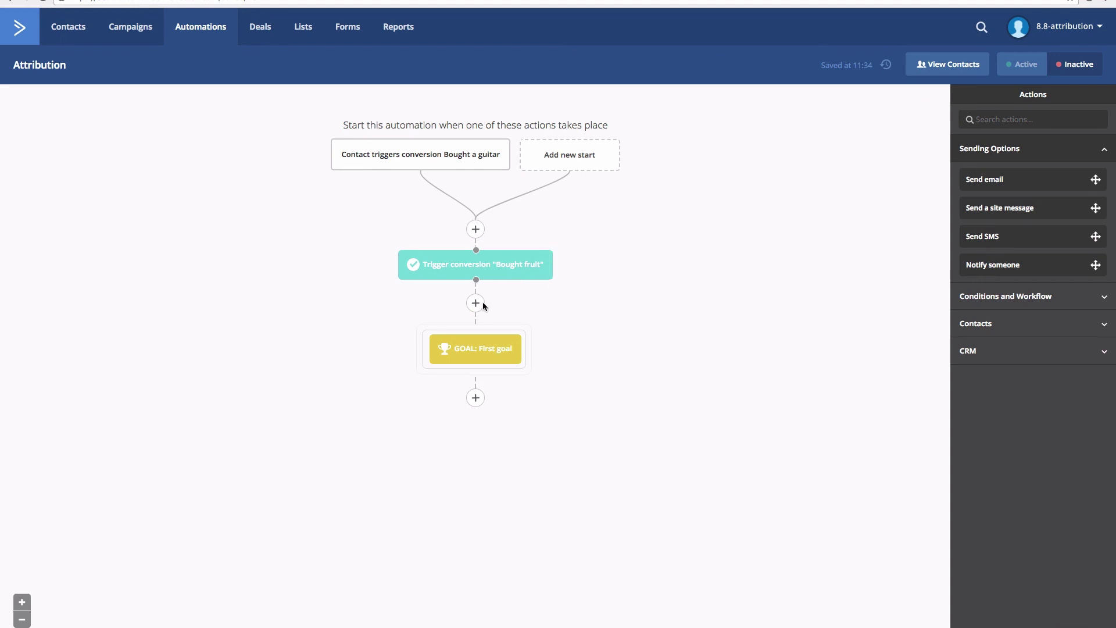
Step: Edit First goal and choose Bananas as the conversion triggered when the goal is achieved
mouse_move(475, 355)
click(473, 352)
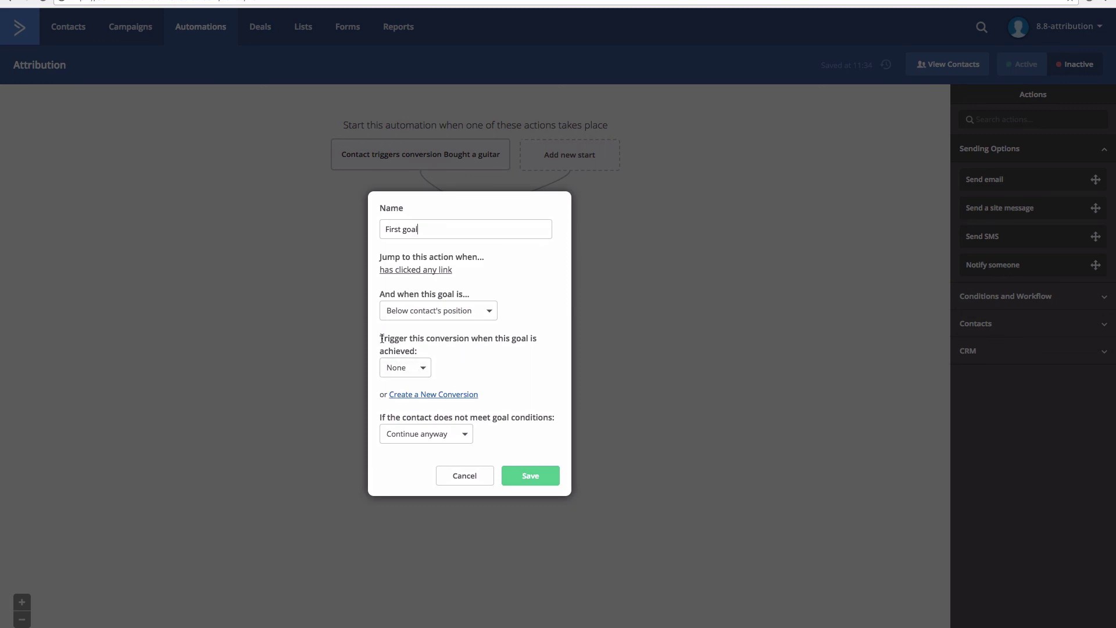
click(398, 369)
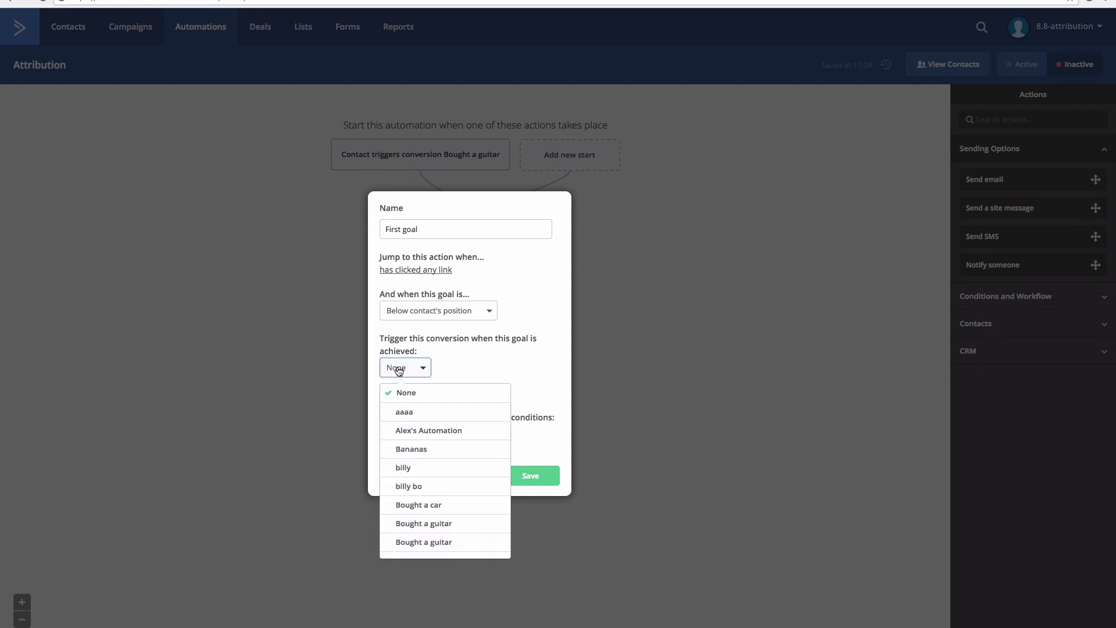
click(422, 451)
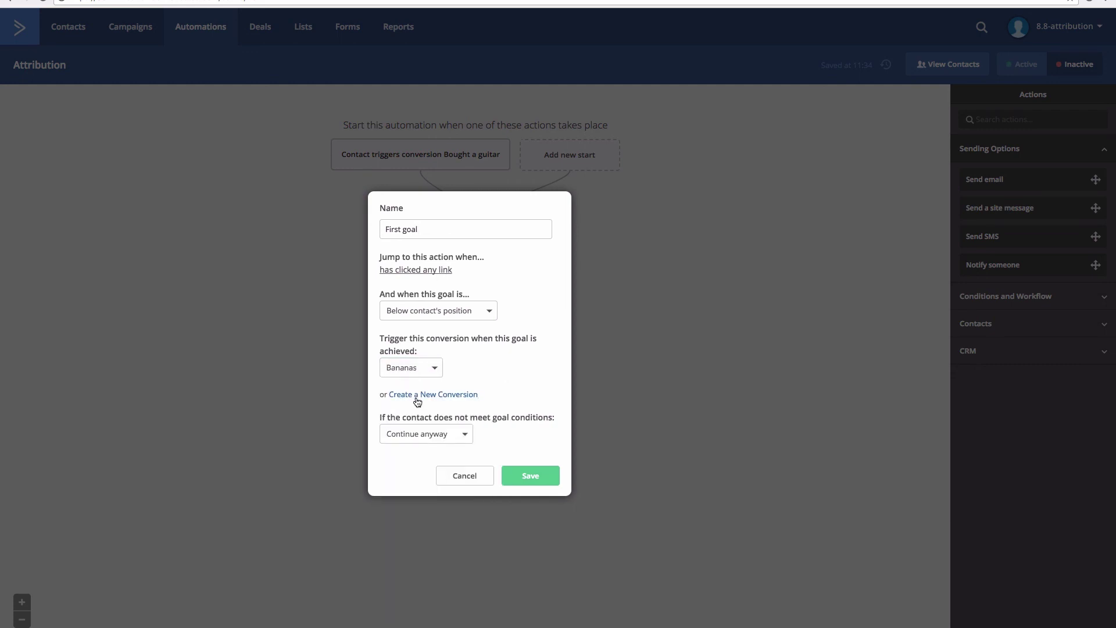
Step: Link First goal to a new conversion named "My goal conversion" worth 112 USD instead, save the goal, and check its linked conversion
click(416, 395)
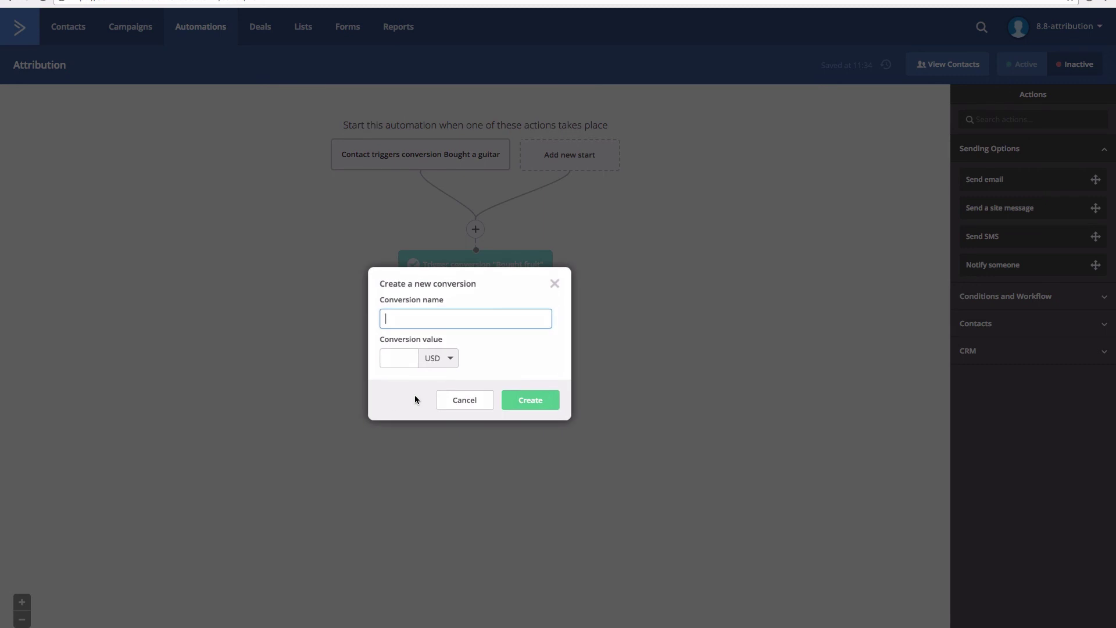
text(My goal conversion)
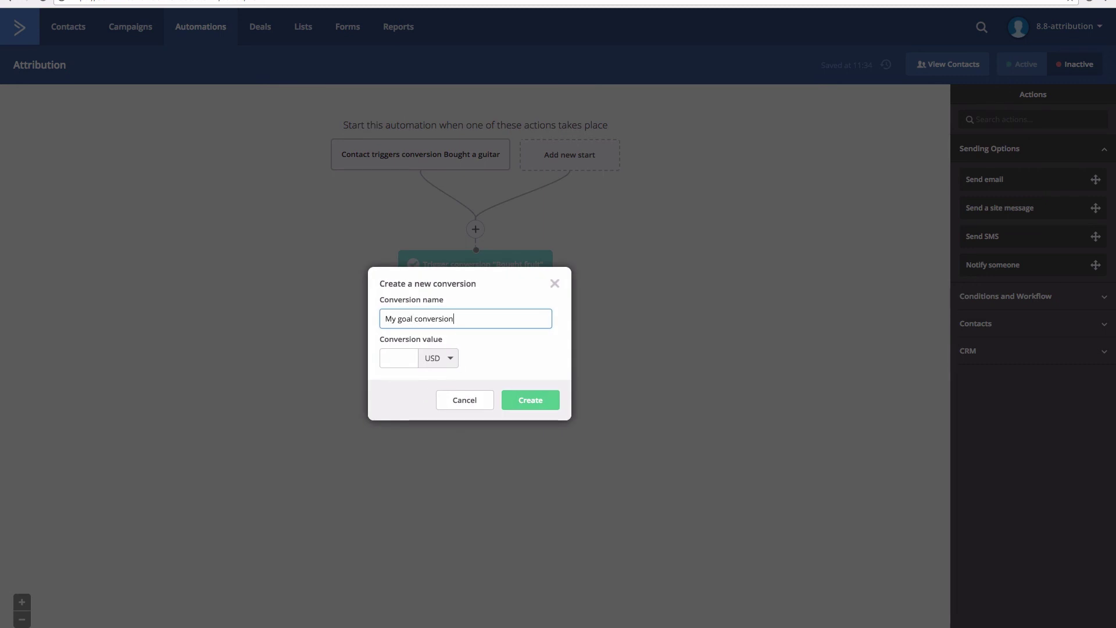
click(411, 357)
text(112)
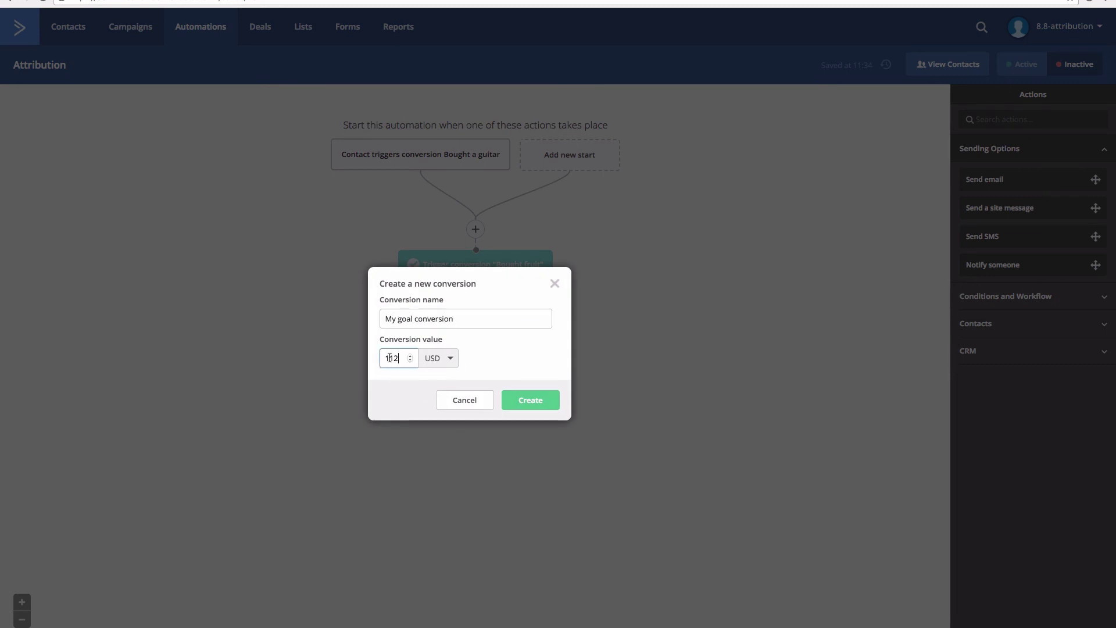
click(545, 410)
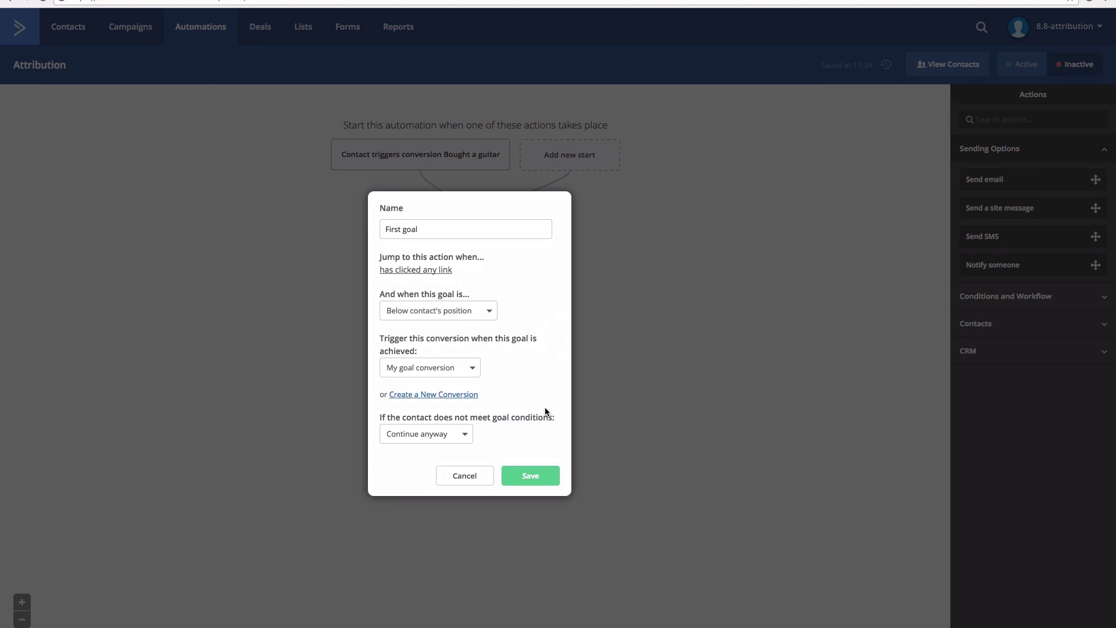
click(521, 478)
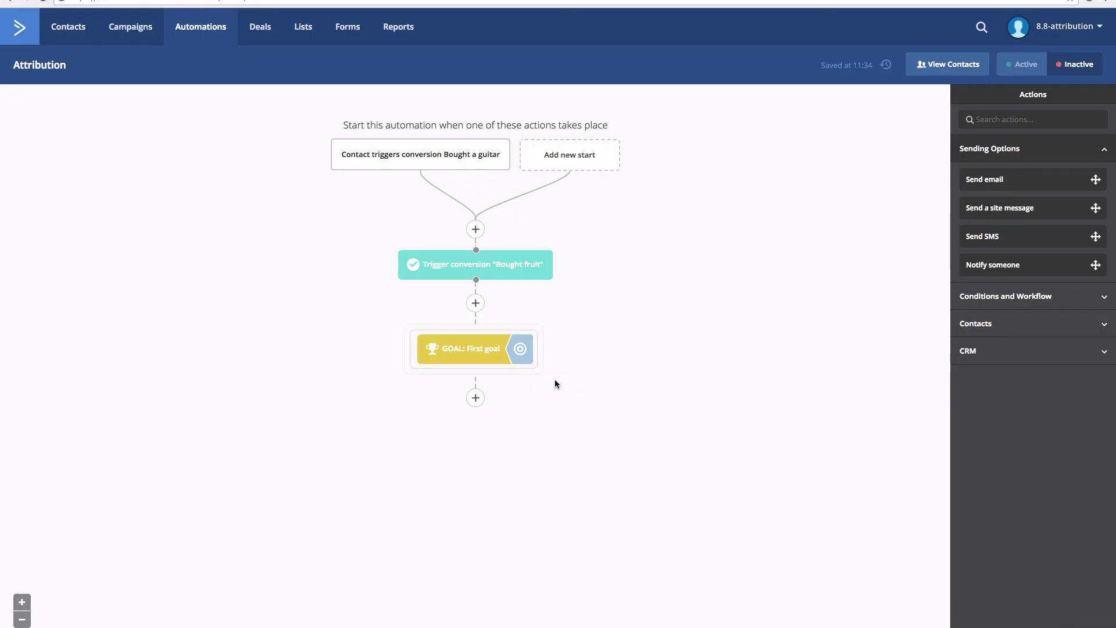
mouse_move(522, 352)
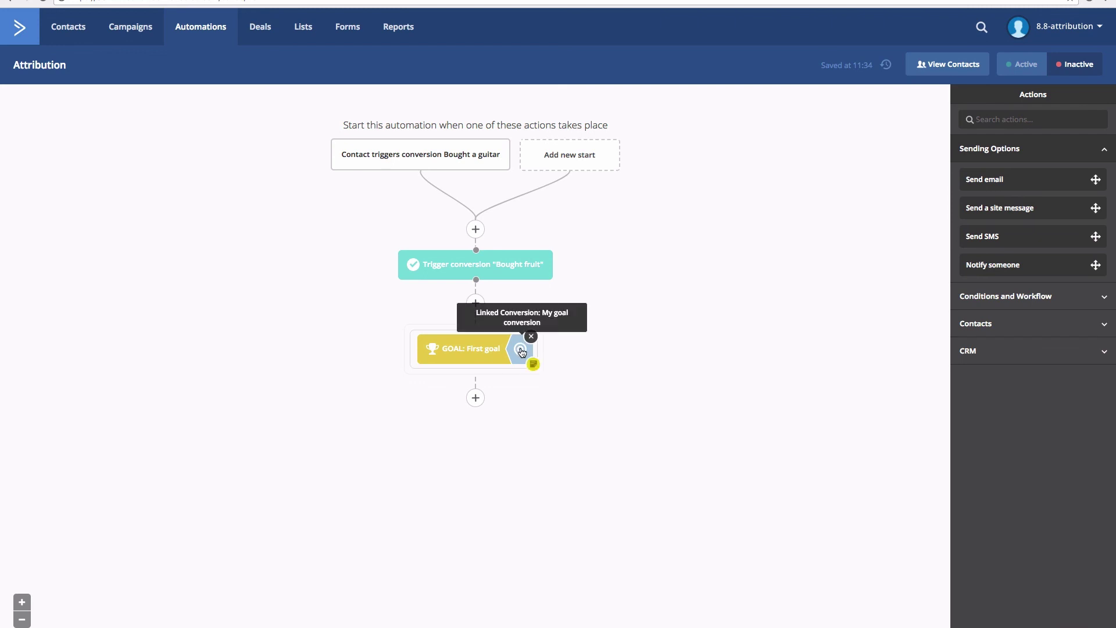